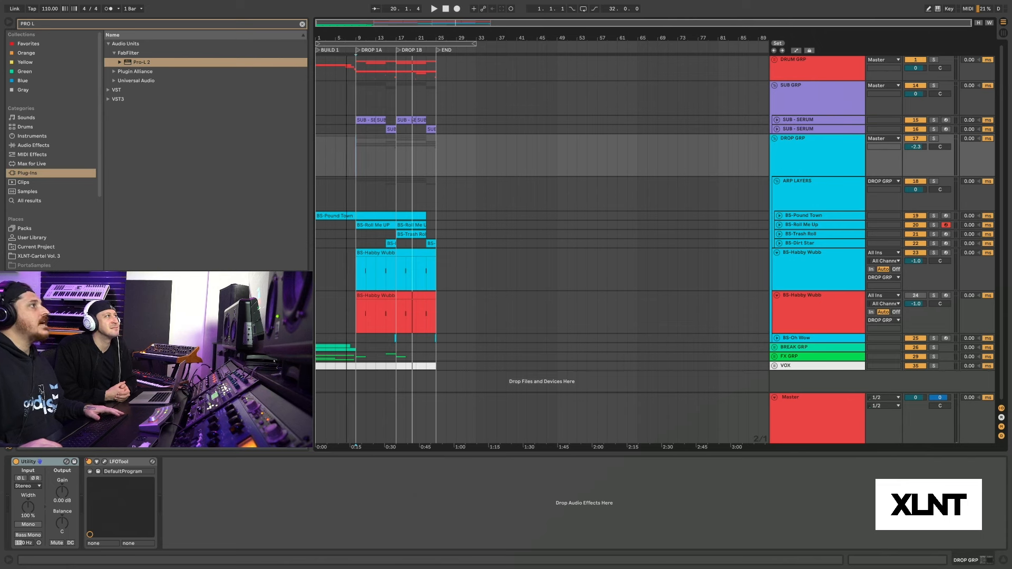
# Play the arrangement from the start of DROP 1A at bar 9 to audition the bass parts.
pyautogui.hscroll(-2, 396, 115)
pyautogui.click(413, 237)
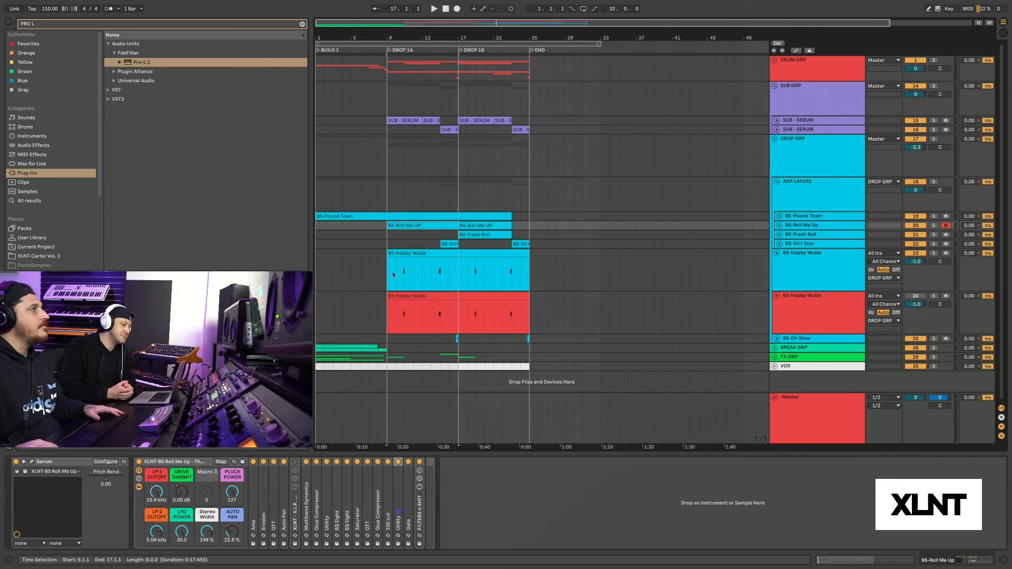
pyautogui.click(395, 273)
pyautogui.click(409, 253)
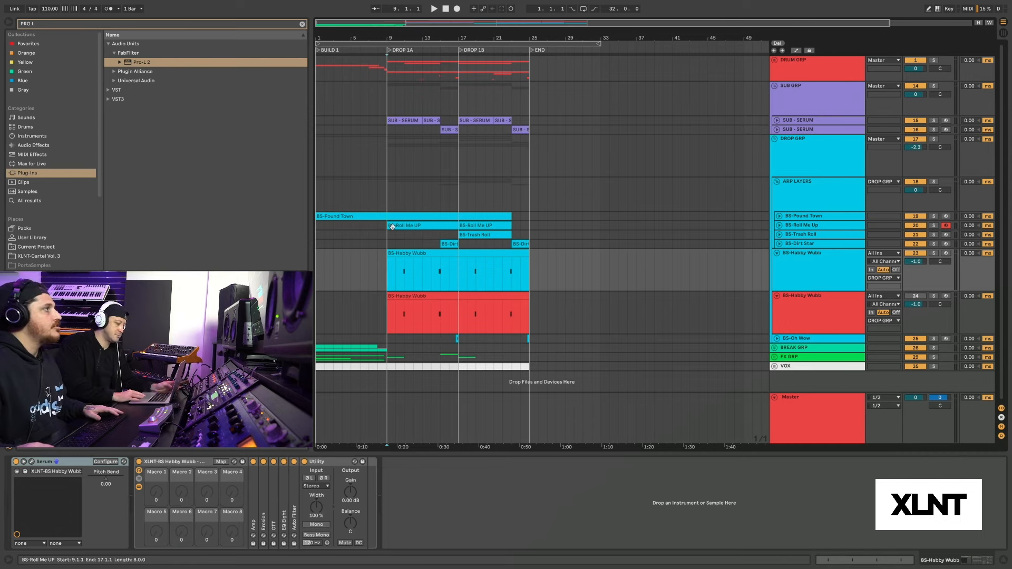
pyautogui.press('space')
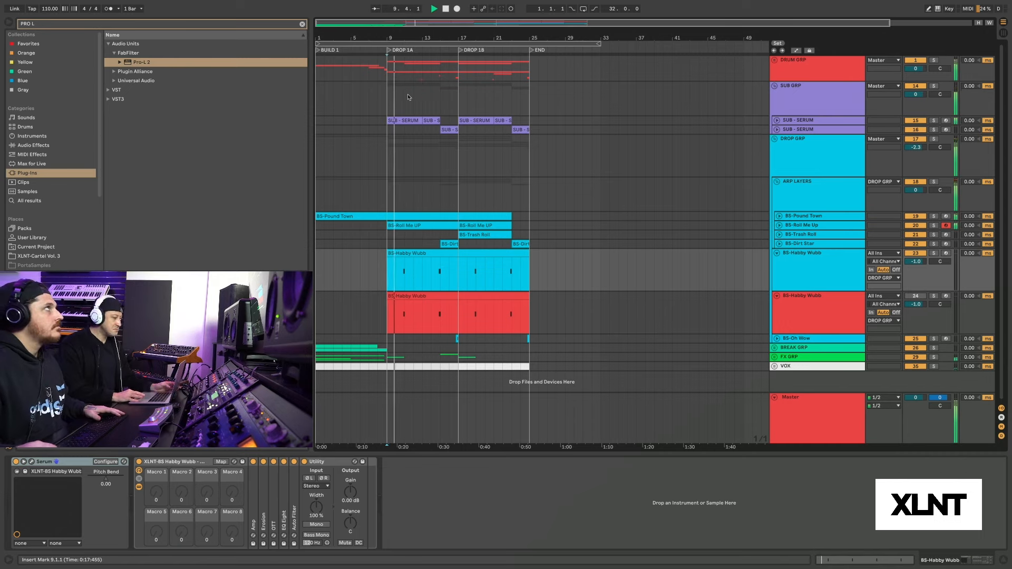
pyautogui.moveTo(399, 39); pyautogui.dragTo(402, 68)
pyautogui.click(413, 269)
pyautogui.click(420, 191)
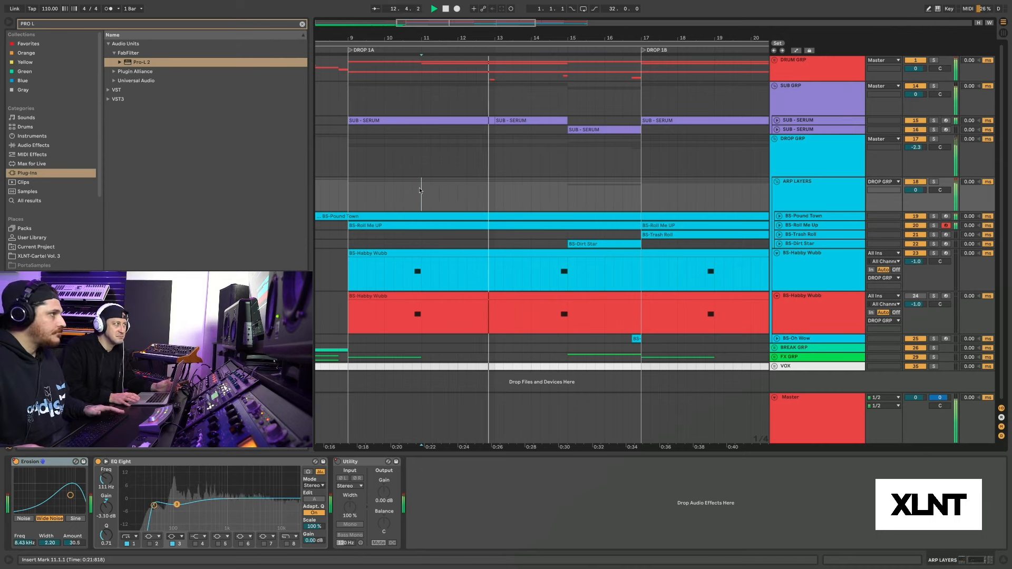
pyautogui.press('space')
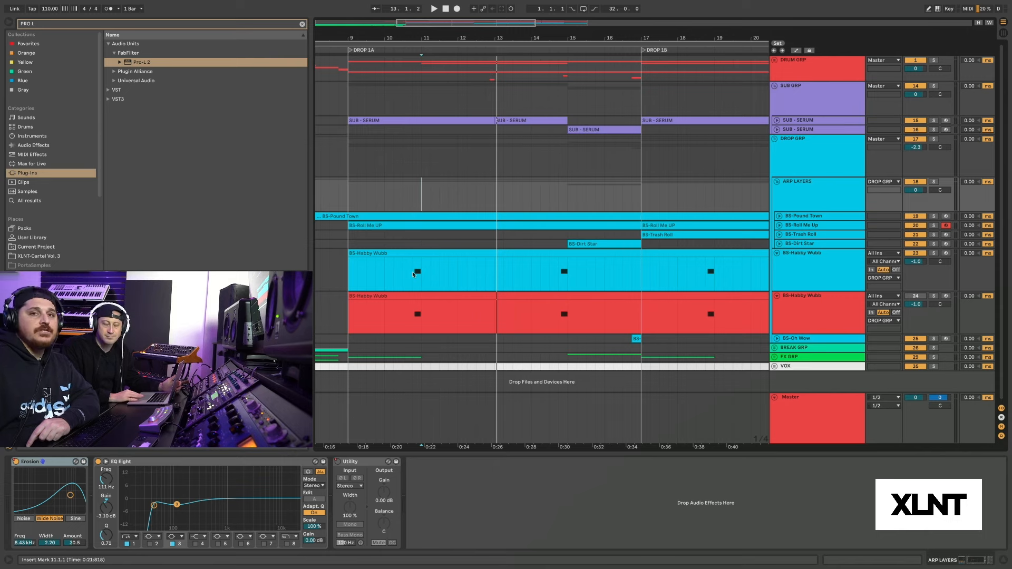
# Deactivate the blue BS-Habby Wubb track, activate its red copy, and play it from 10.4.1.
pyautogui.scroll(2, 412, 271)
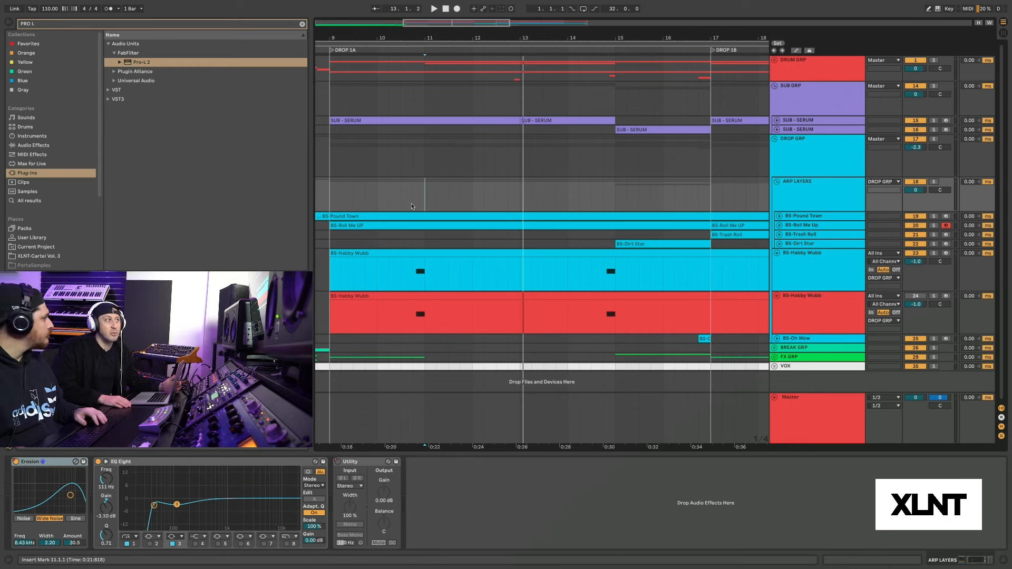
pyautogui.moveTo(407, 40); pyautogui.dragTo(408, 45)
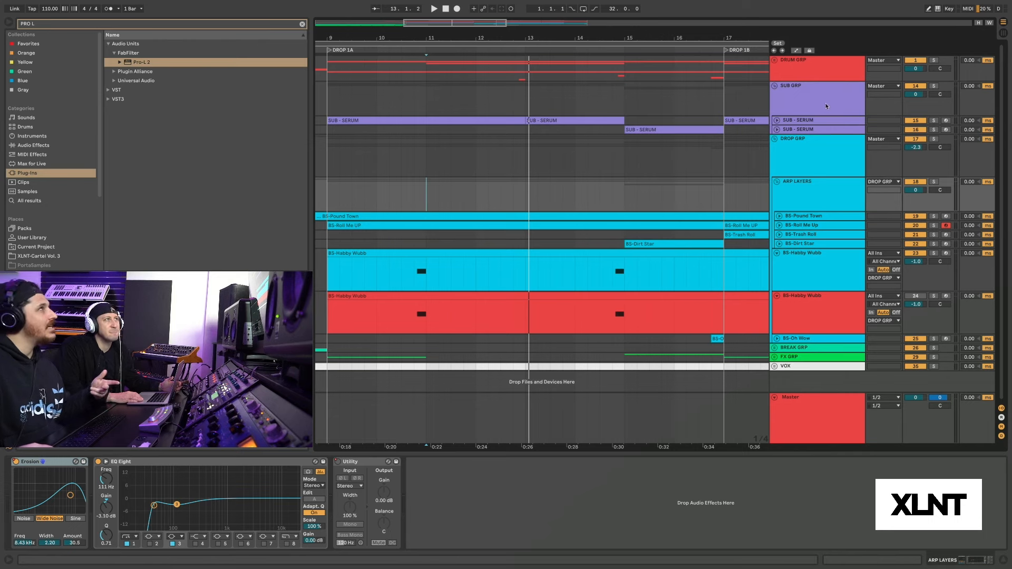
pyautogui.scroll(2, 411, 274)
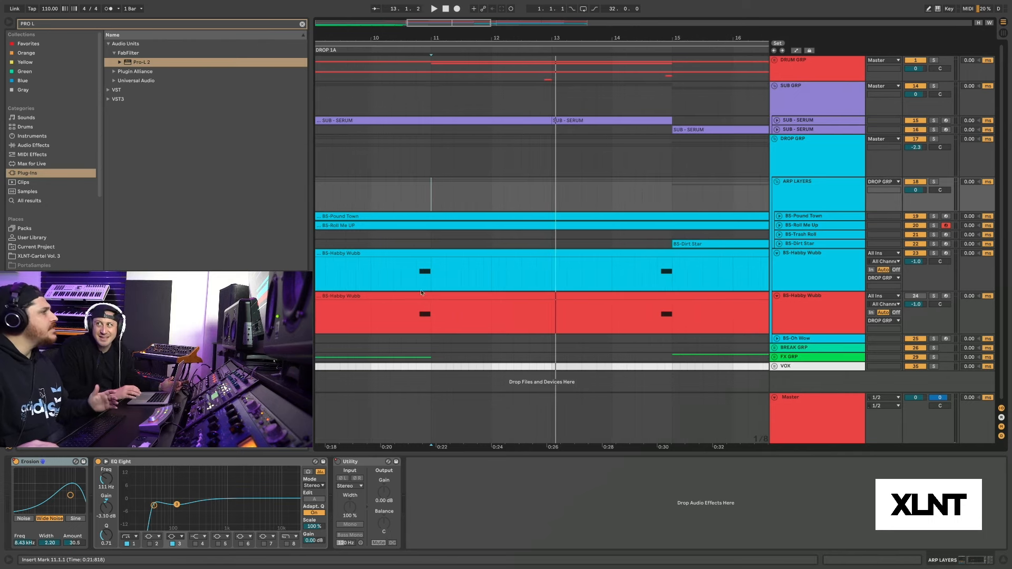
pyautogui.click(423, 320)
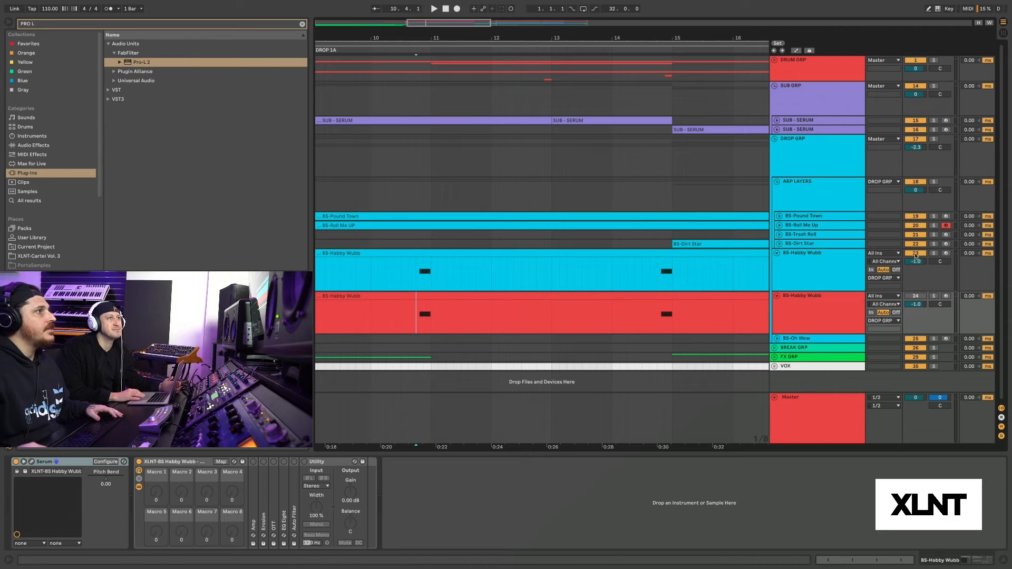
pyautogui.press('space')
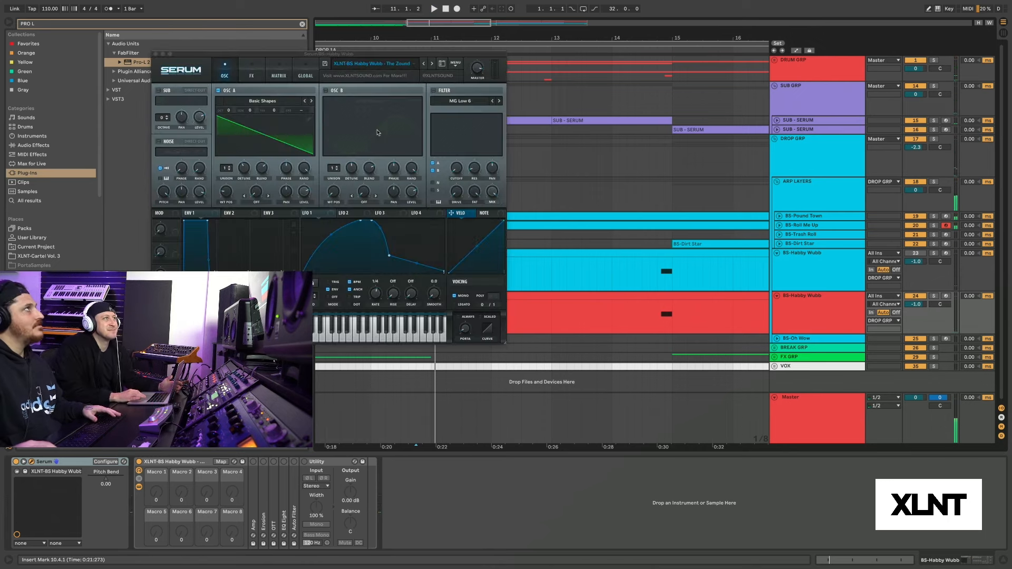
# In the red track's enlarged Serum window, set oscillator A's wavetable position to the sine shape and its octave to +1.
pyautogui.moveTo(357, 51); pyautogui.dragTo(604, 72)
pyautogui.moveTo(766, 365); pyautogui.dragTo(841, 499)
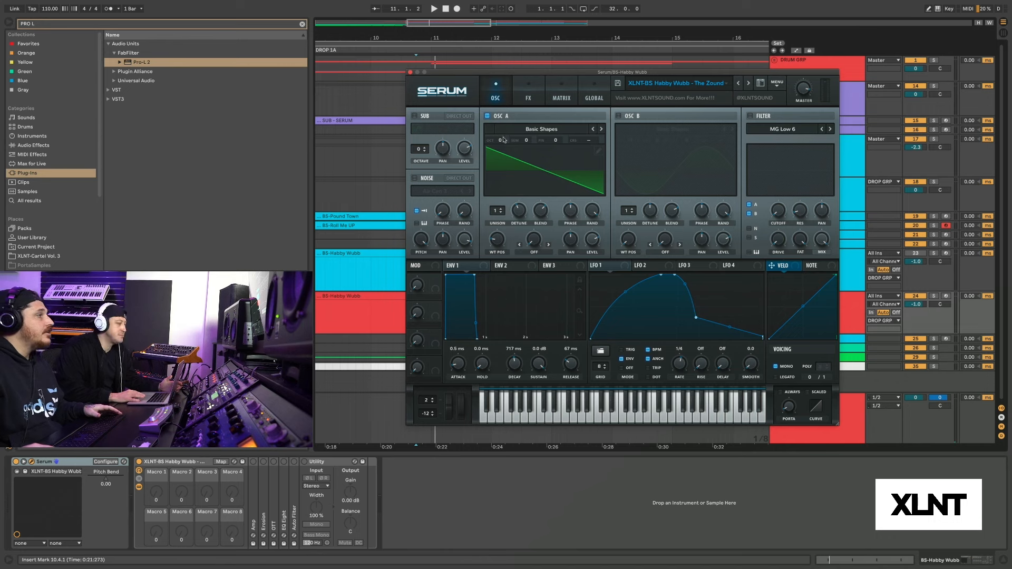
pyautogui.moveTo(499, 244); pyautogui.dragTo(499, 253)
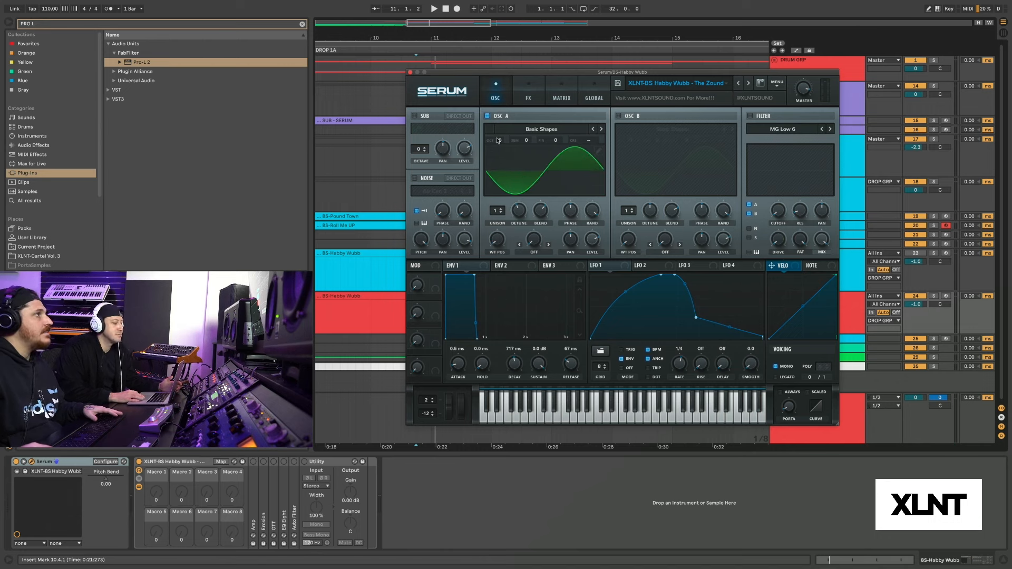
pyautogui.moveTo(499, 141); pyautogui.dragTo(500, 133)
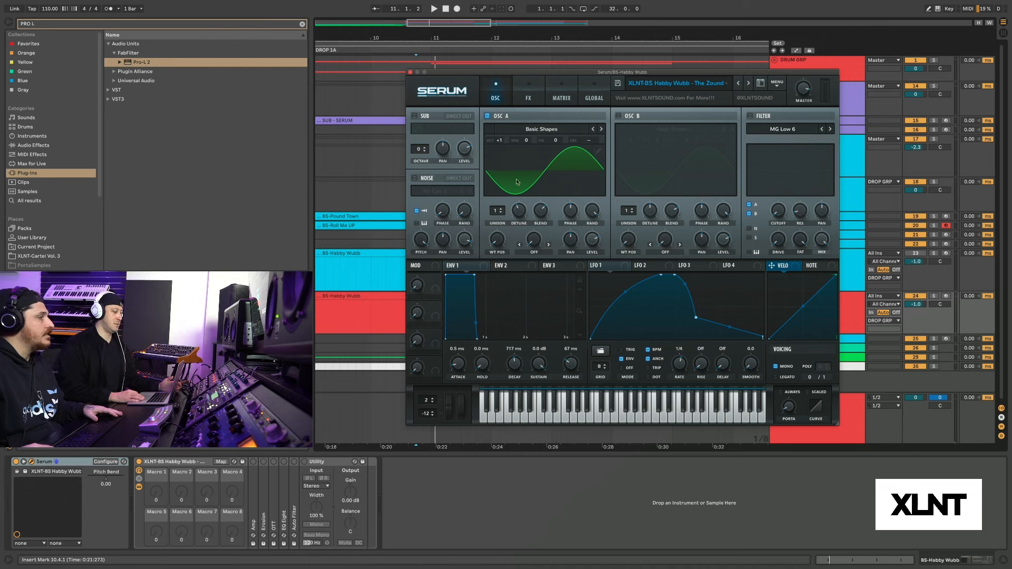
# Play back the raised sine bass and solo the red BS-Habby Wubb track.
pyautogui.press('space')
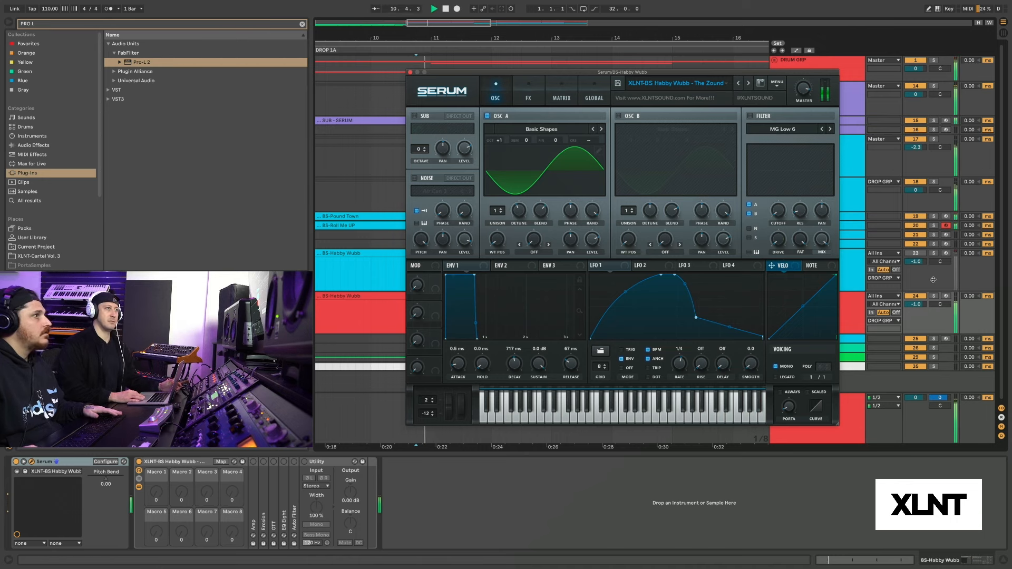
pyautogui.click(934, 296)
pyautogui.press('space')
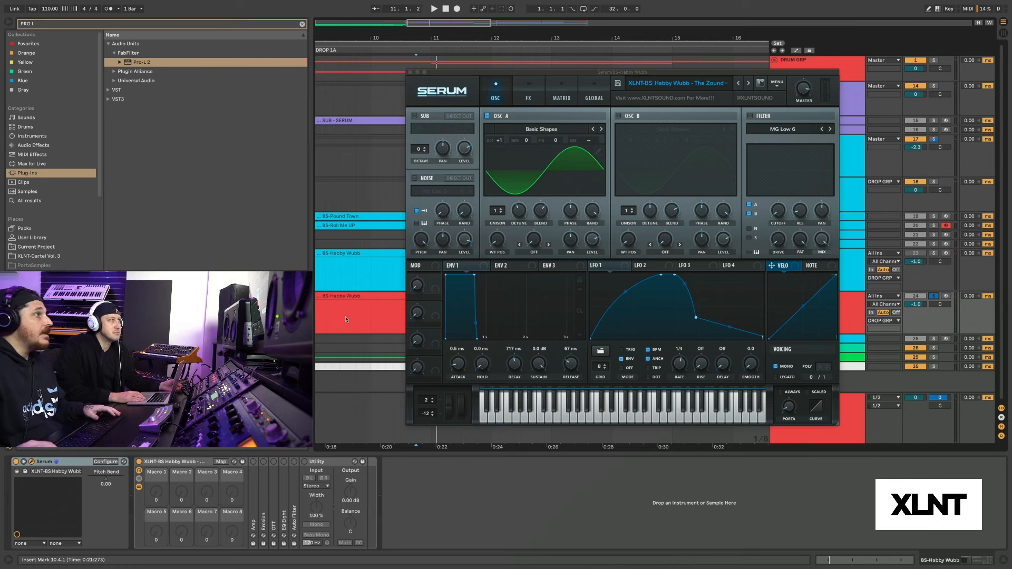
# Turn on Serum's MG Low 6 filter.
pyautogui.click(751, 115)
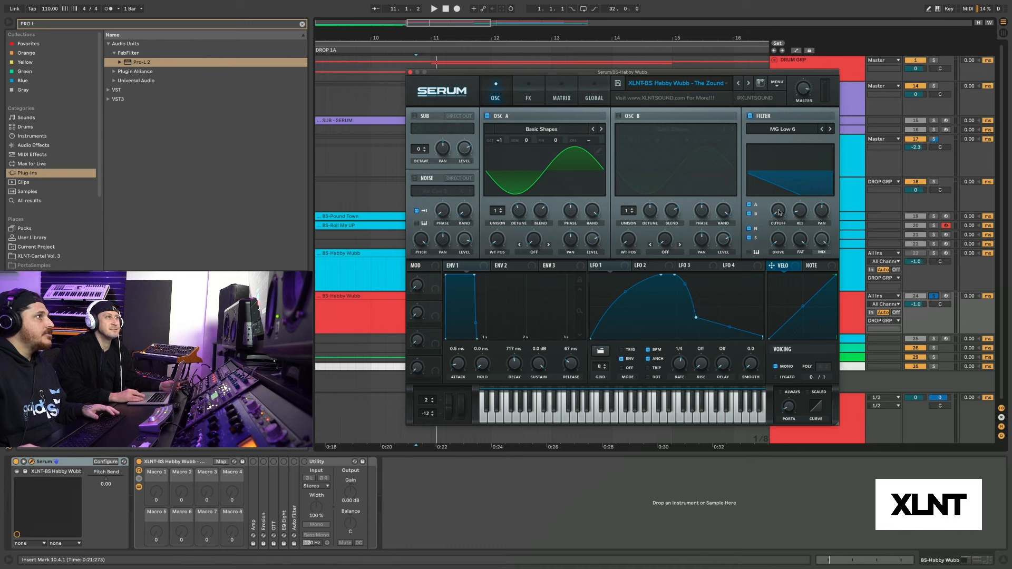
pyautogui.moveTo(780, 212)
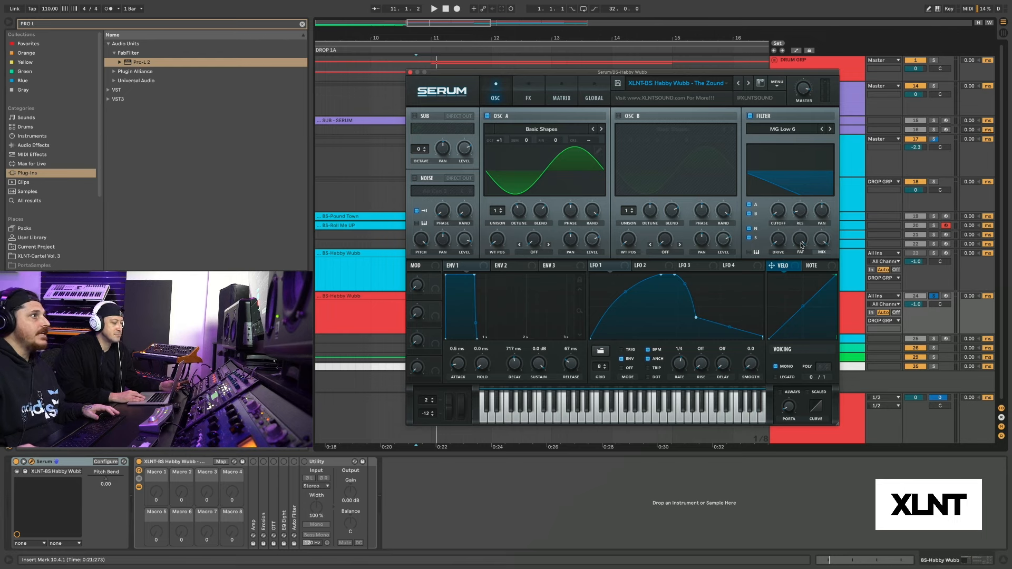
pyautogui.moveTo(801, 245)
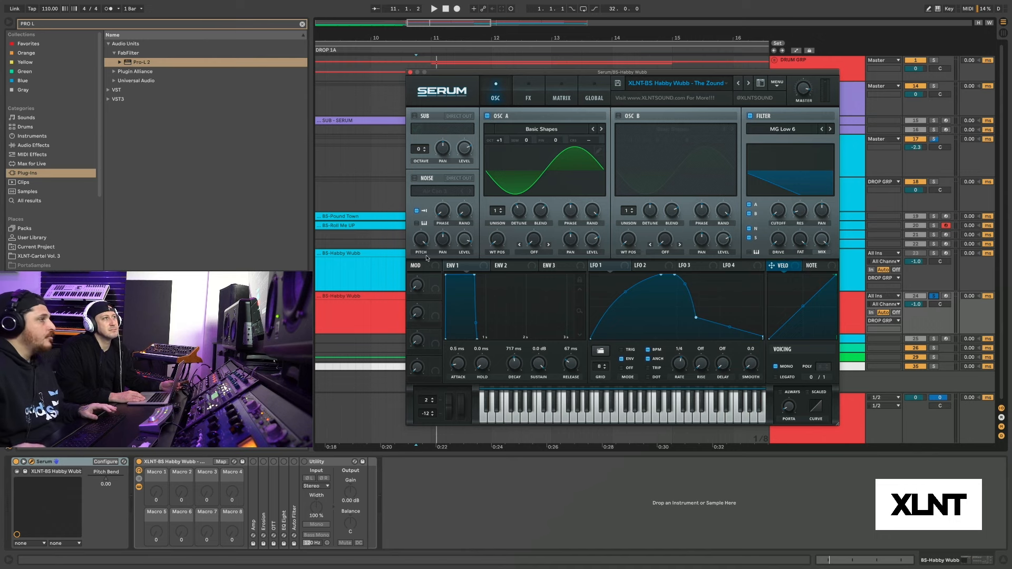
# Review the shapes of LFOs 1 to 3 and set LFO 3's mode to Env.
pyautogui.click(611, 266)
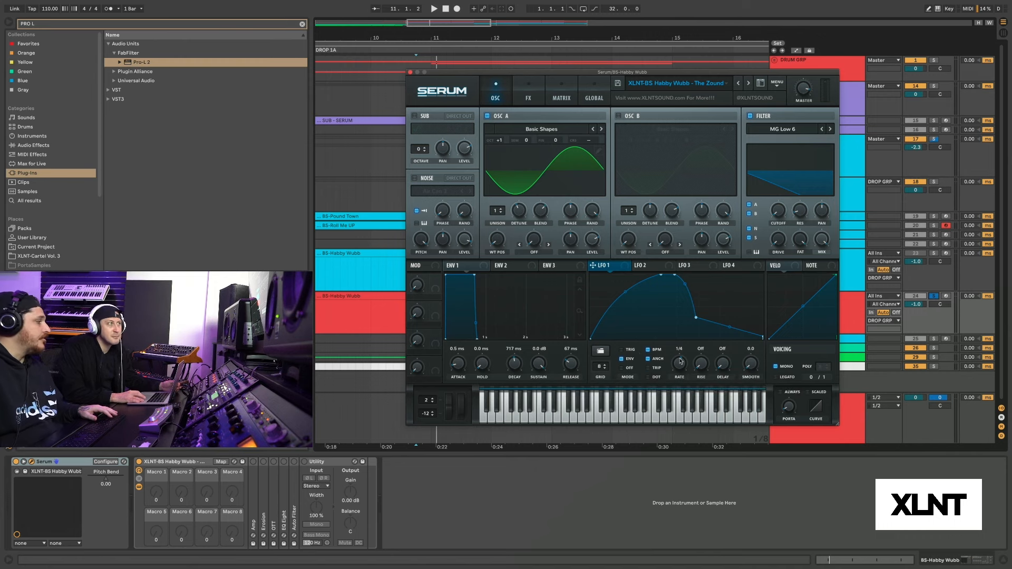
pyautogui.click(647, 266)
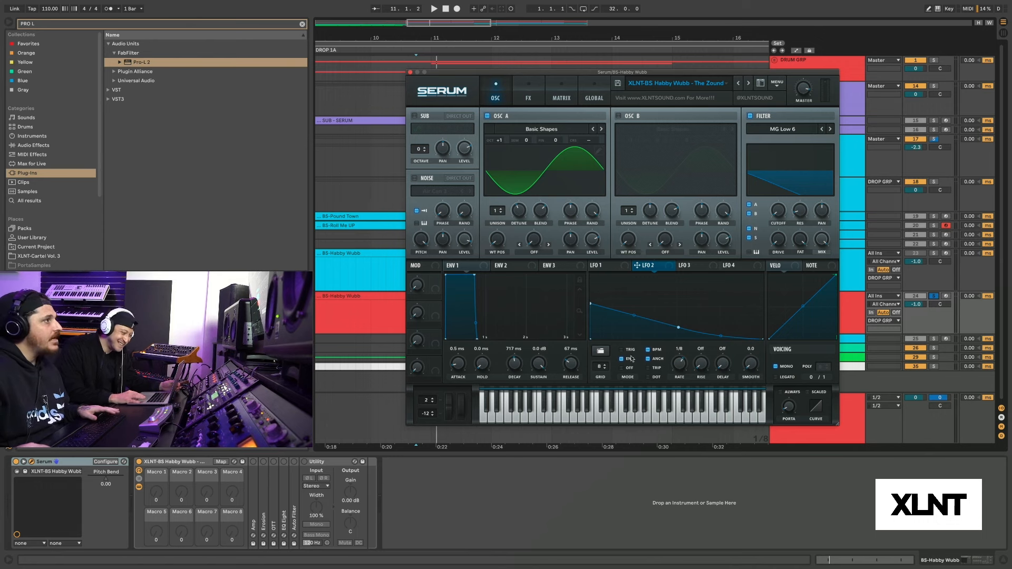
pyautogui.click(686, 266)
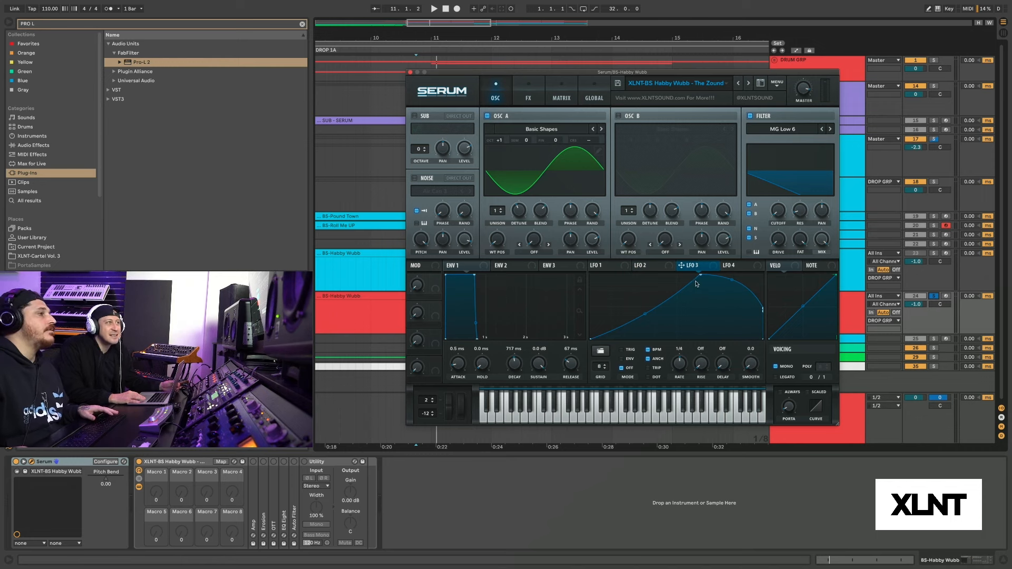
pyautogui.click(622, 359)
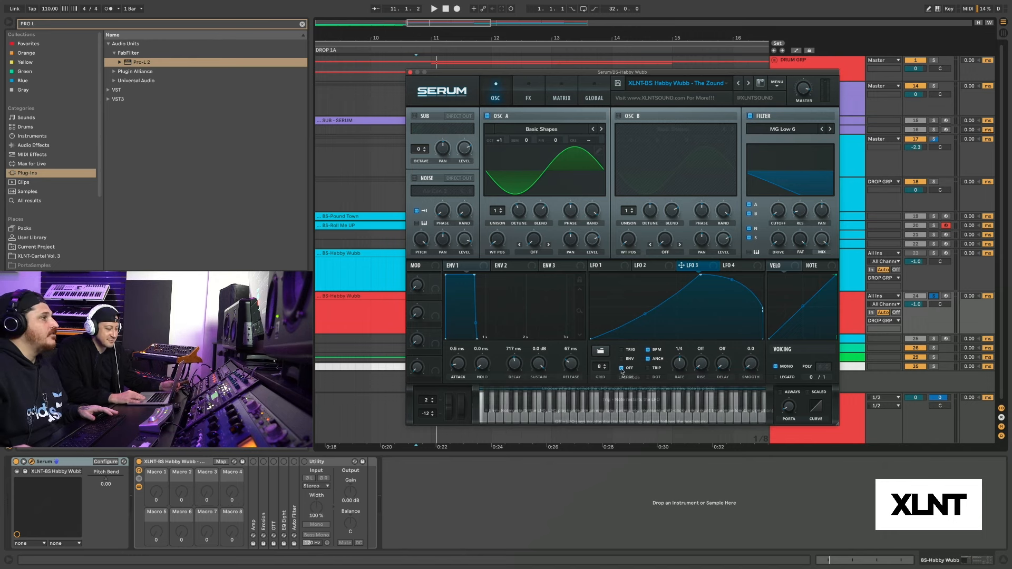
# Assign LFO 4 to oscillator A's level.
pyautogui.click(740, 266)
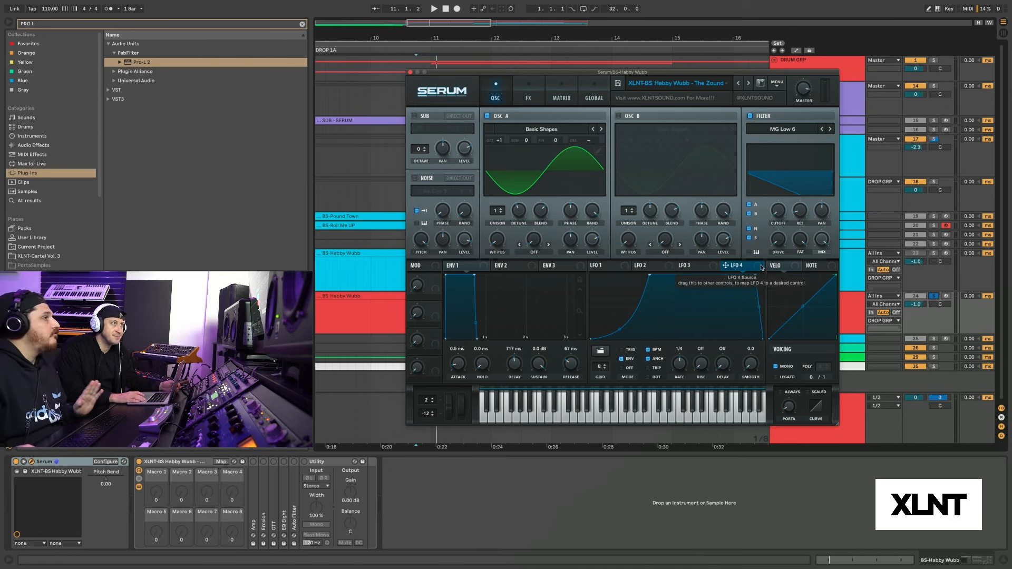
pyautogui.click(592, 242)
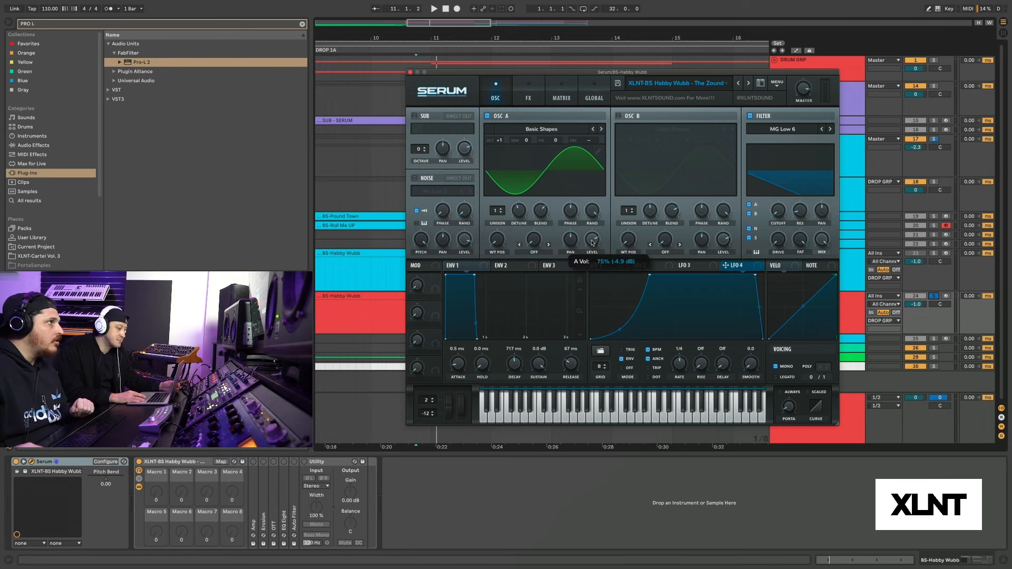
pyautogui.click(757, 265)
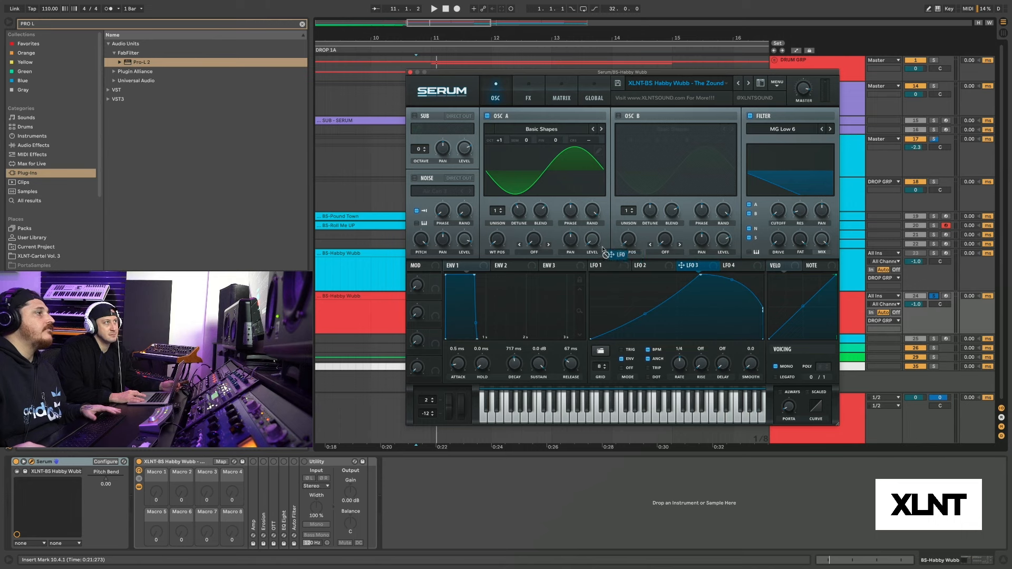
pyautogui.click(724, 267)
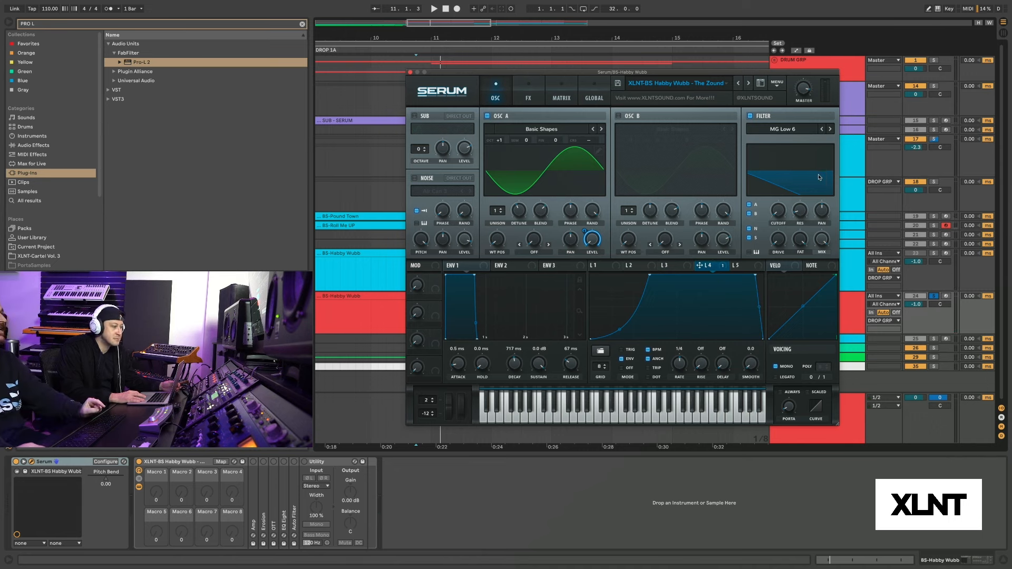
# Assign LFO 3 to the filter cutoff and play back the soloed bass.
pyautogui.click(676, 266)
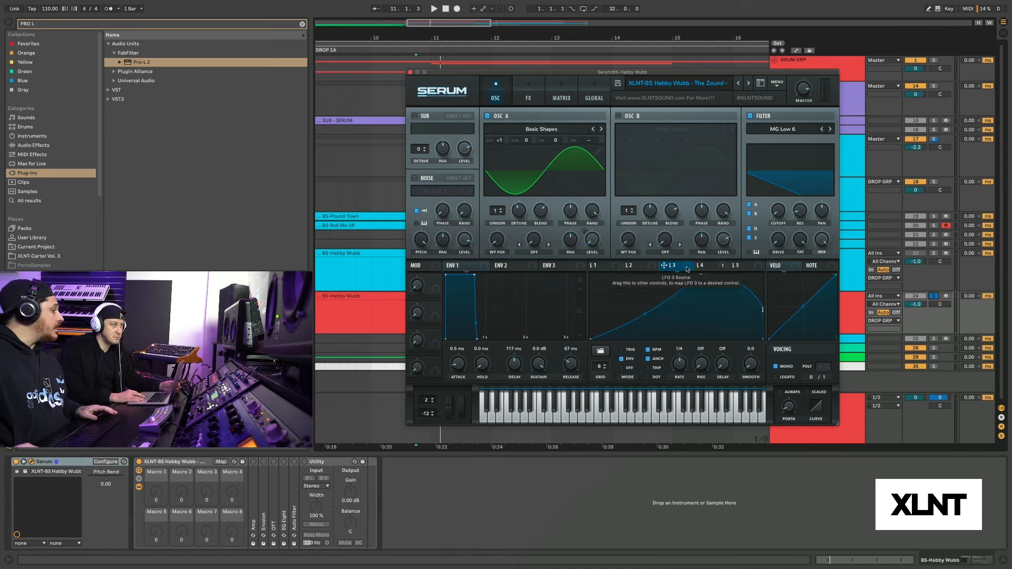
pyautogui.moveTo(688, 270); pyautogui.dragTo(777, 211)
pyautogui.press('space')
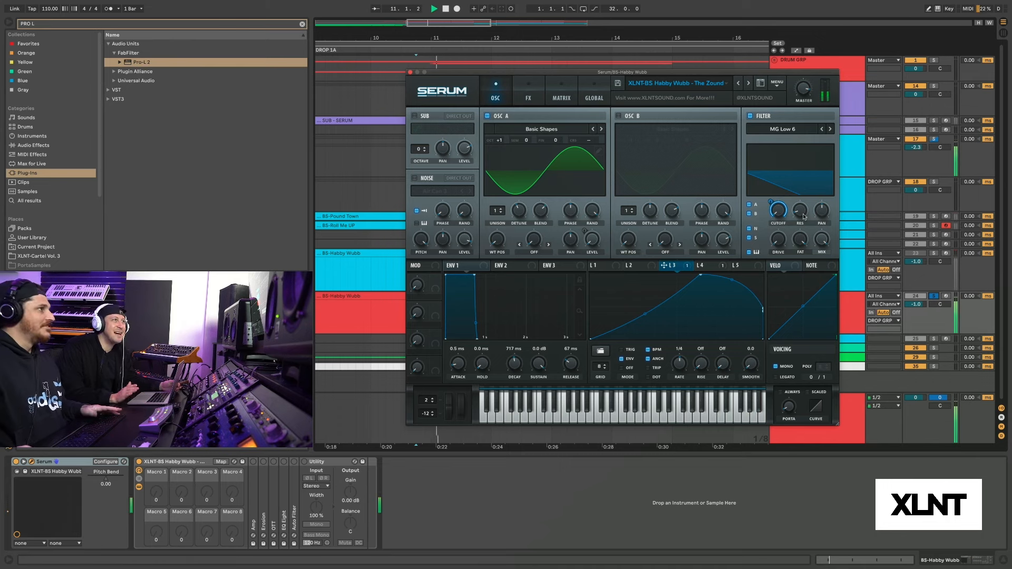
pyautogui.press('space')
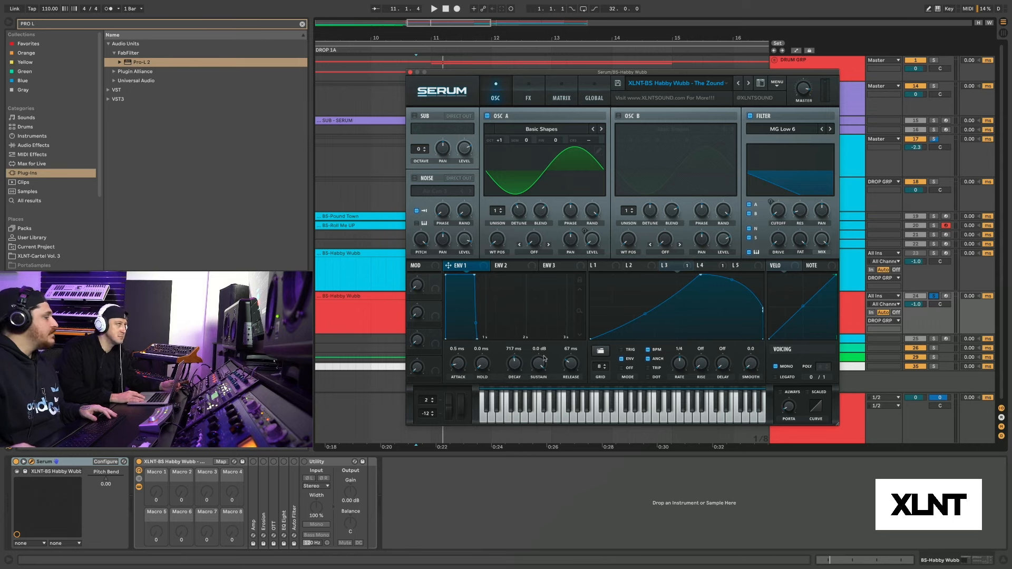
# Assign LFO 2 to oscillator A's coarse pitch and play back the bass hit from 10.4.1.
pyautogui.click(508, 267)
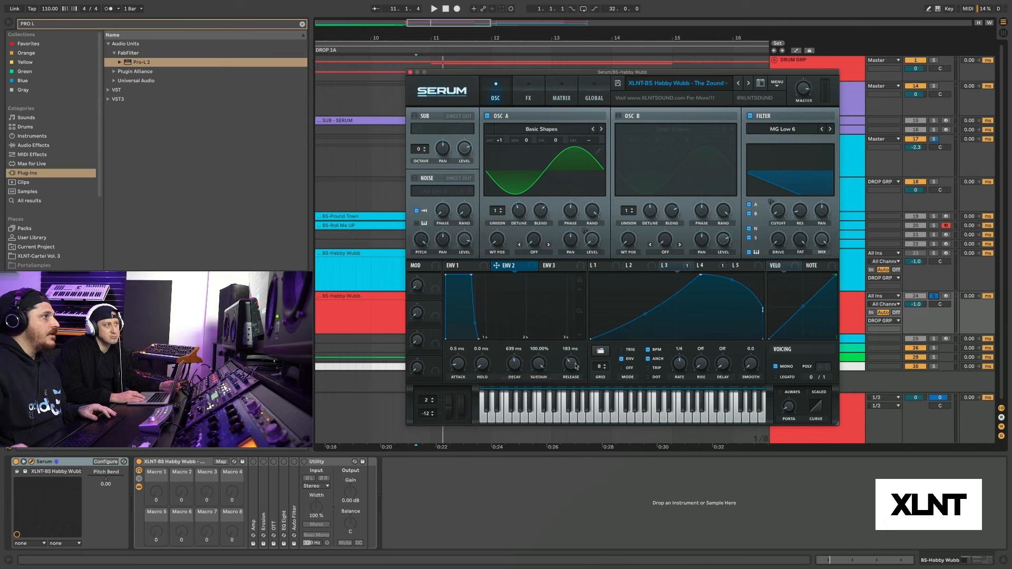
pyautogui.click(571, 267)
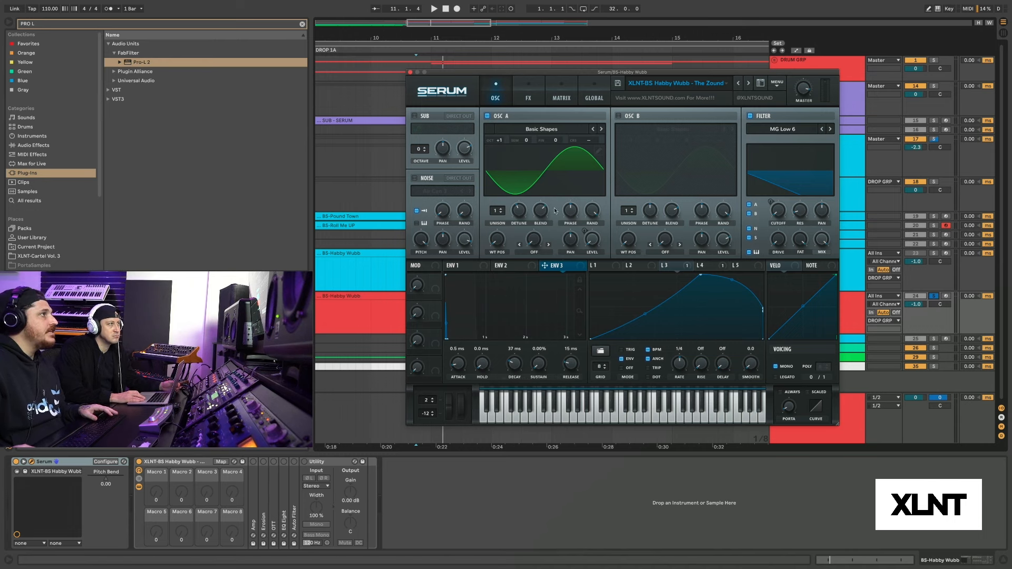
pyautogui.click(638, 265)
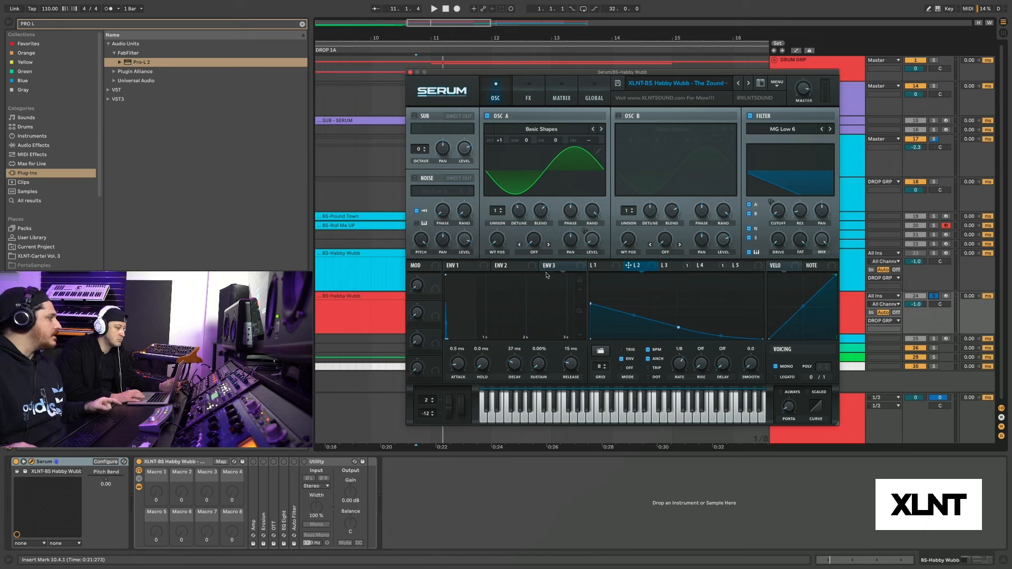
pyautogui.moveTo(628, 266); pyautogui.dragTo(591, 140)
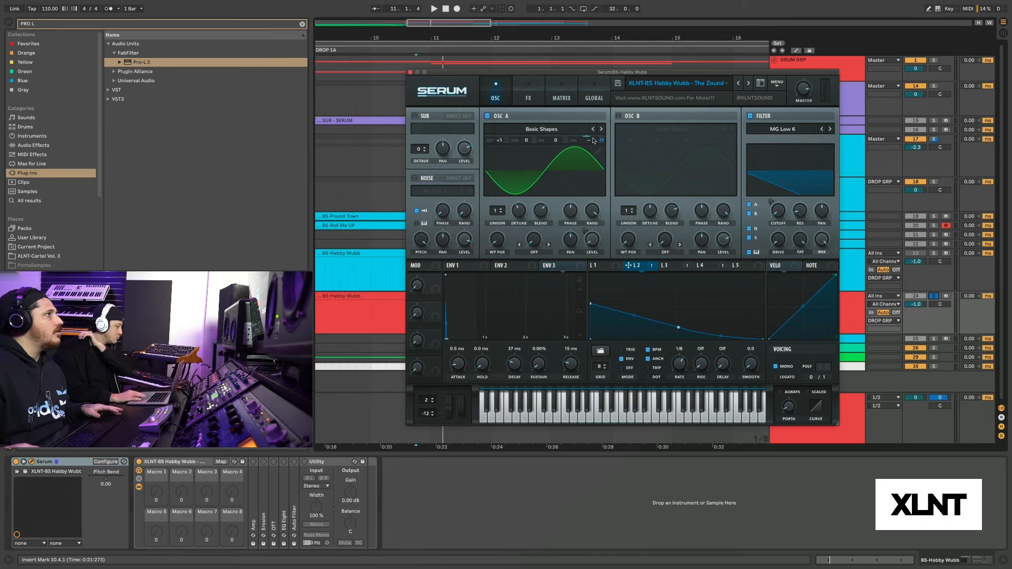
pyautogui.press('space')
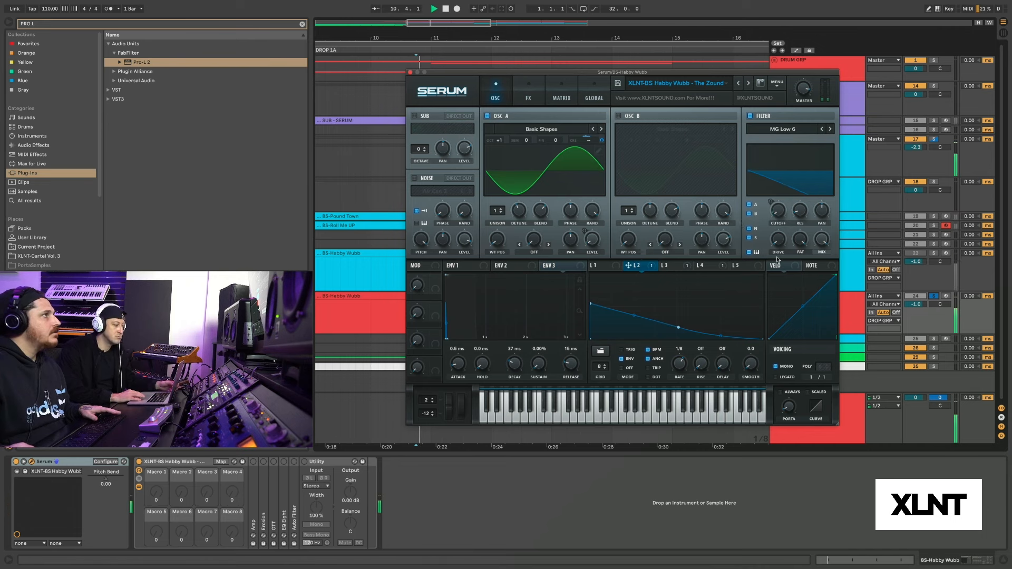
pyautogui.press('space')
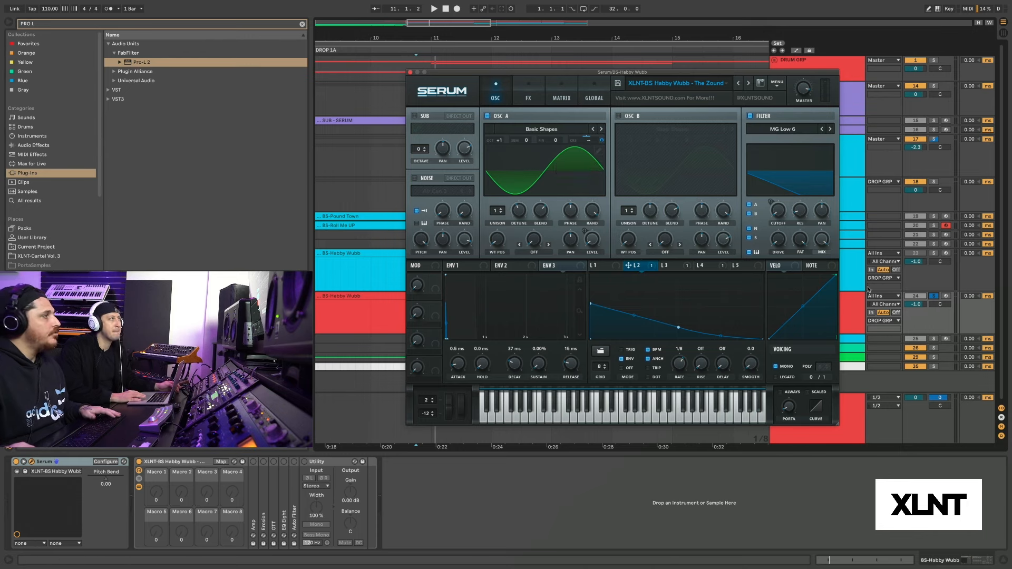
# Enable the Tube distortion in the effects rack and play back the bass.
pyautogui.press('space')
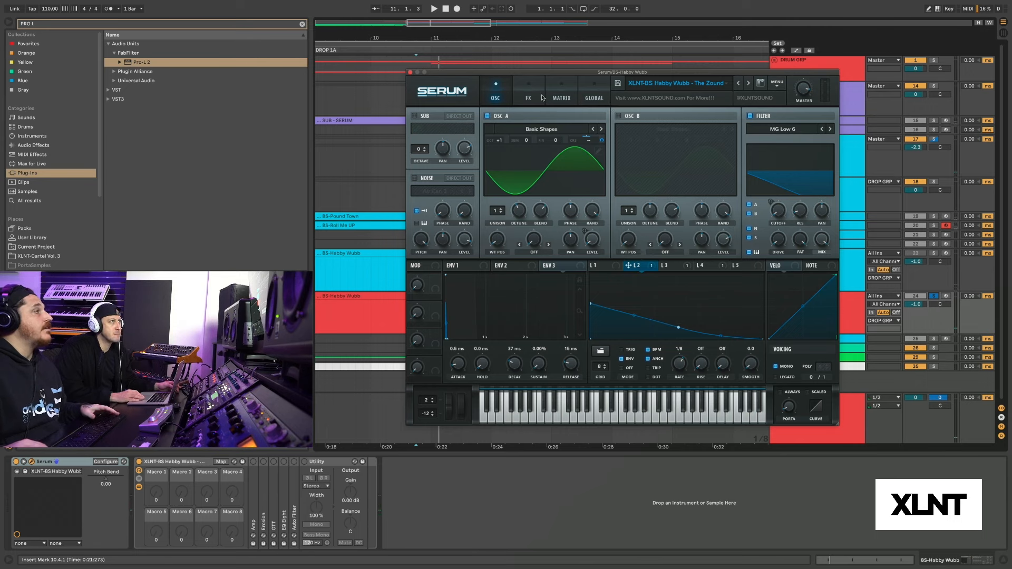
pyautogui.click(541, 96)
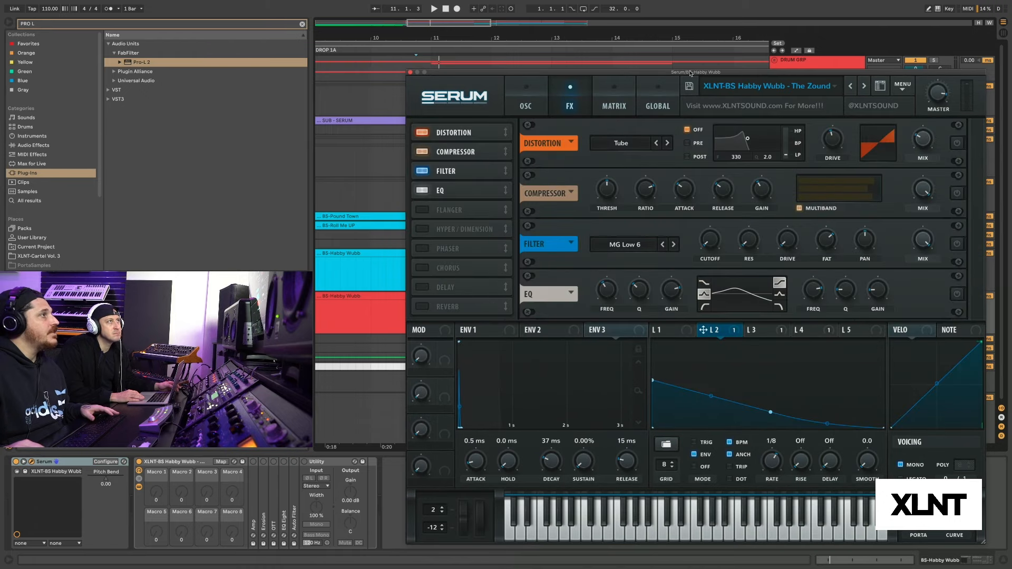
pyautogui.moveTo(691, 72); pyautogui.dragTo(614, 40)
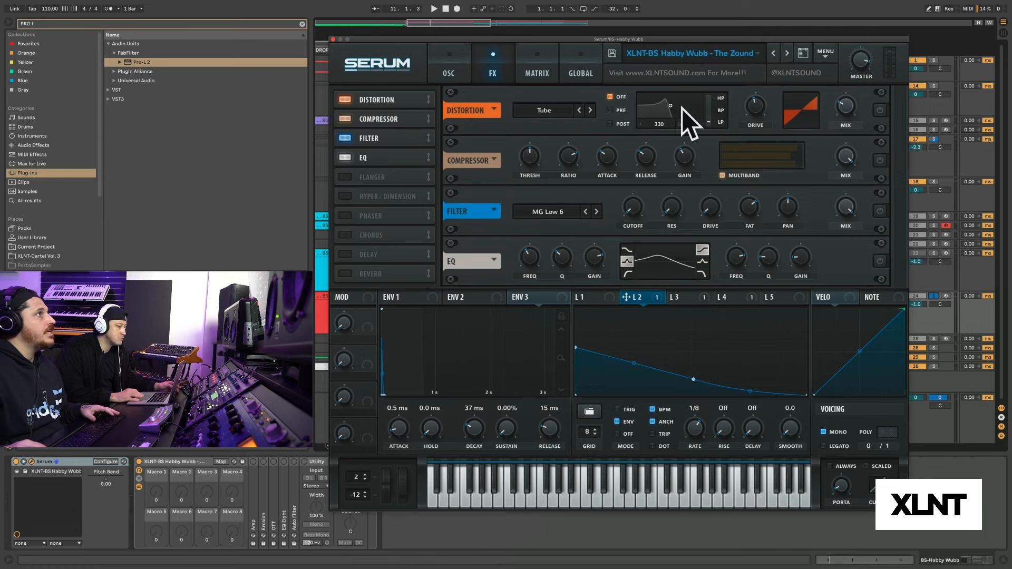
pyautogui.click(880, 110)
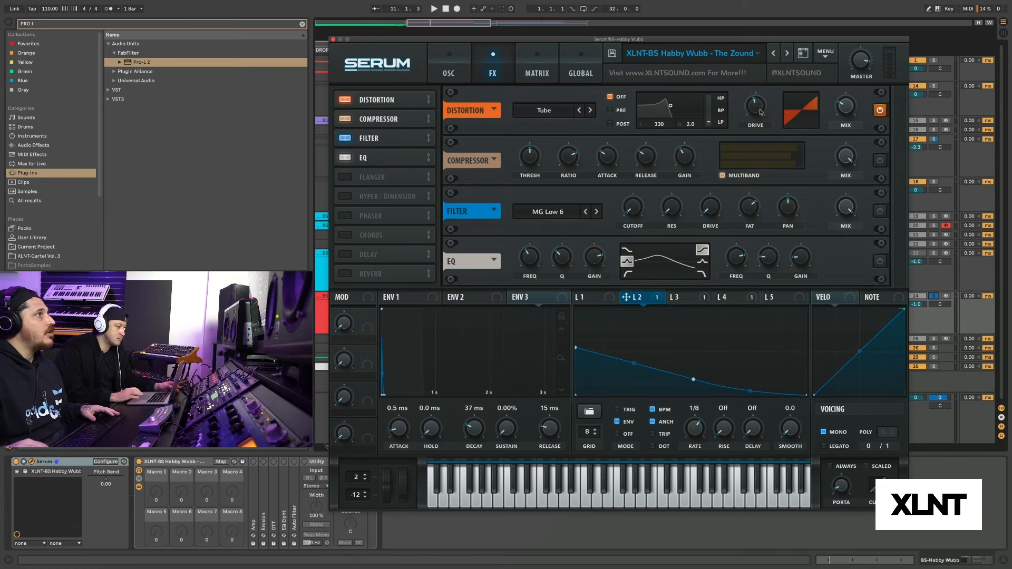
pyautogui.moveTo(761, 112)
pyautogui.moveTo(847, 106)
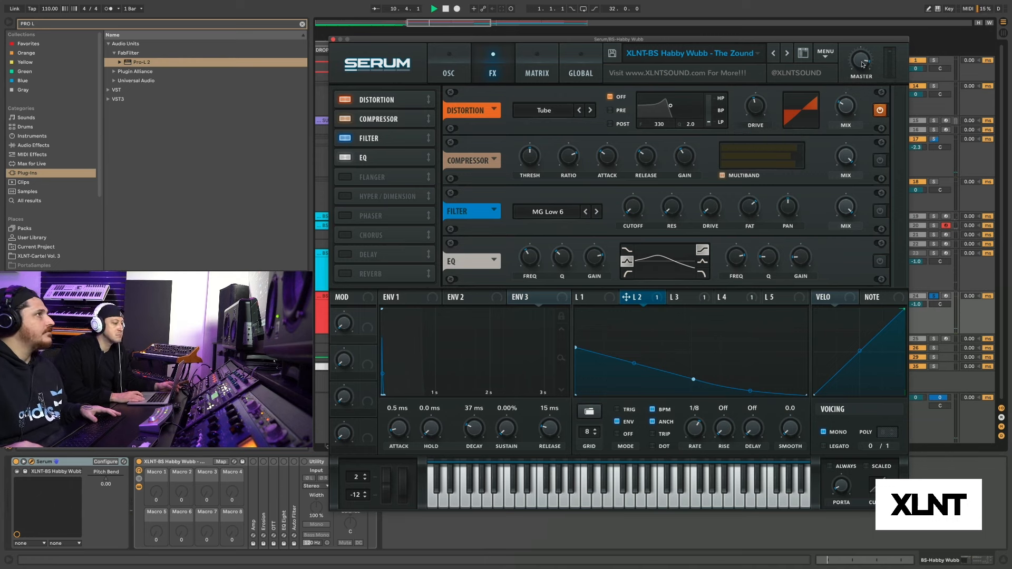
# Assign LFO 1 to the distortion's drive and, with an amount of 37, to its mix.
pyautogui.click(610, 299)
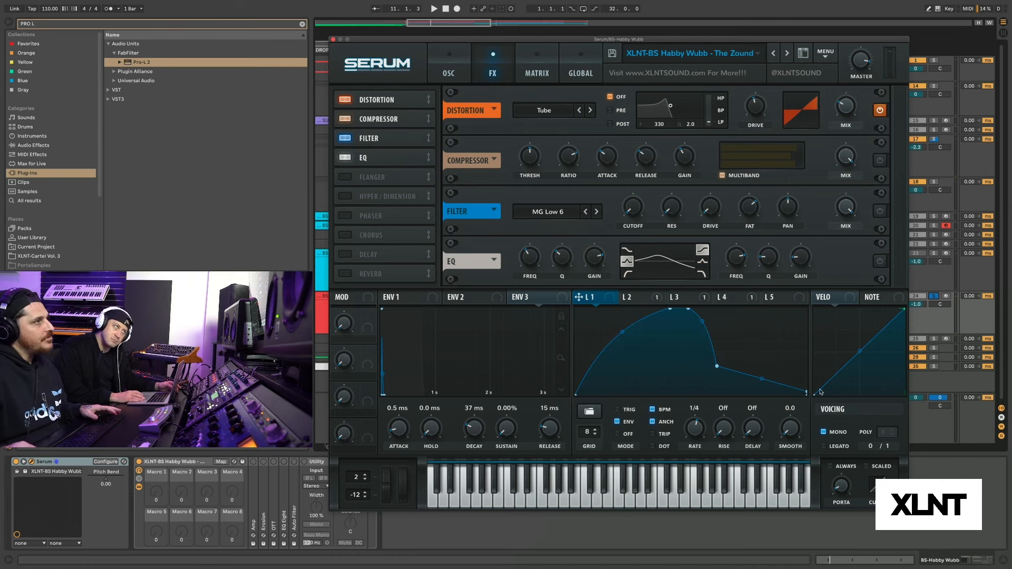
pyautogui.moveTo(610, 299); pyautogui.dragTo(745, 104)
pyautogui.press('space')
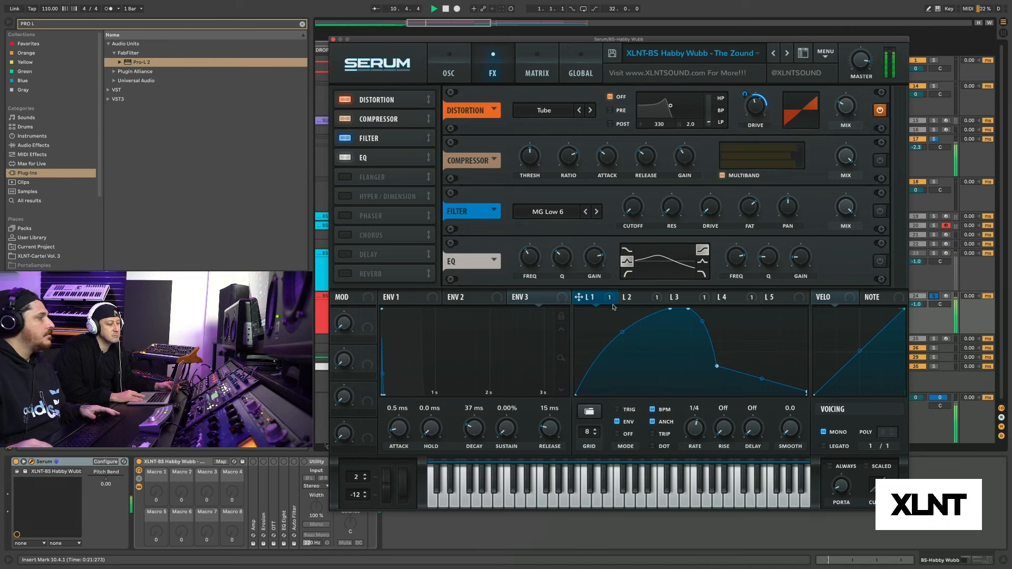
pyautogui.moveTo(586, 297); pyautogui.dragTo(834, 101)
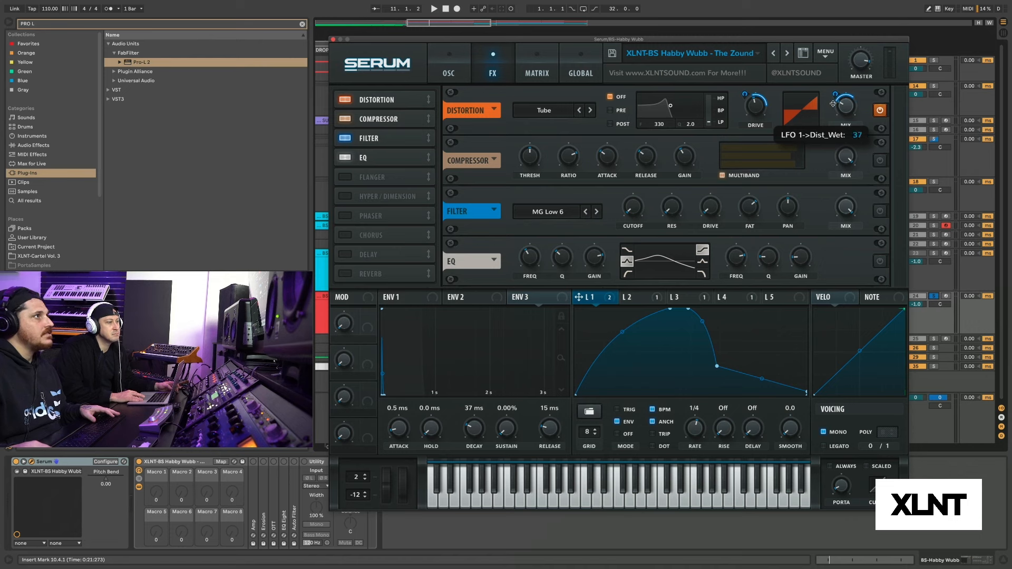
# Unsolo the duplicate bass track, enable the multiband compressor effect and play back the result.
pyautogui.click(935, 298)
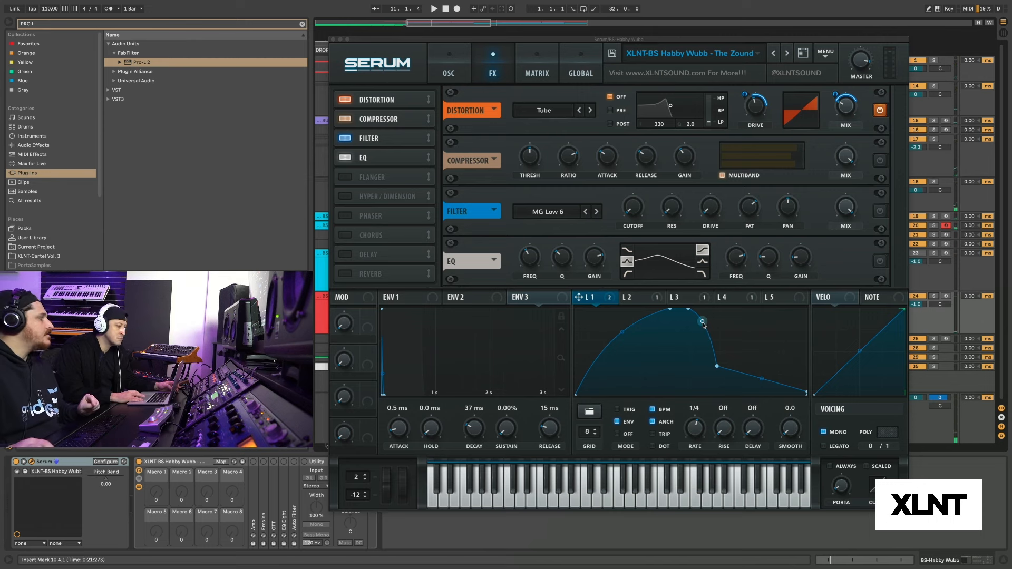
pyautogui.click(880, 161)
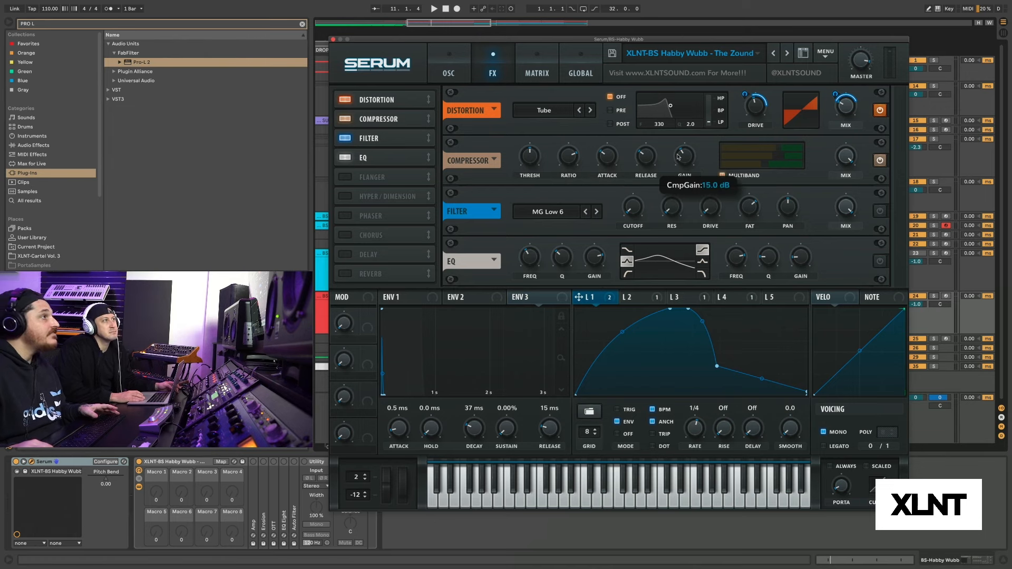
pyautogui.press('space')
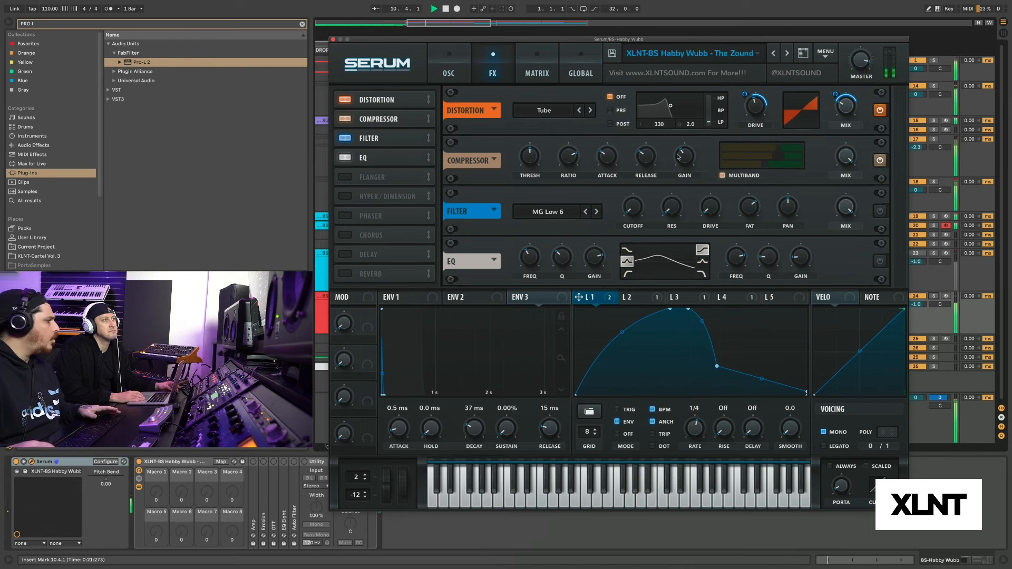
pyautogui.press('space')
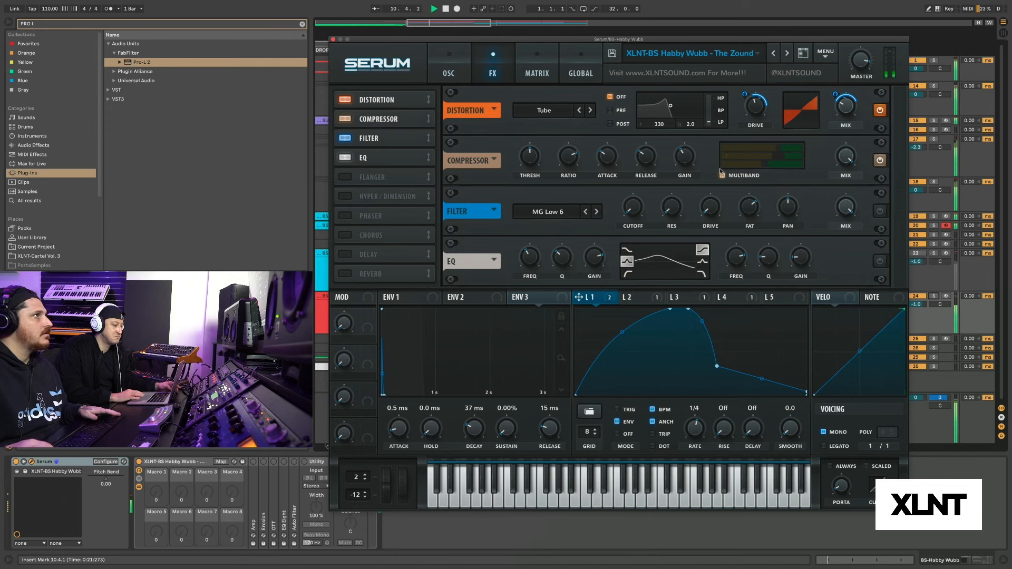
# Compare the bass with the compressor bypassed and enabled during playback from 10.4.1.
pyautogui.press('space')
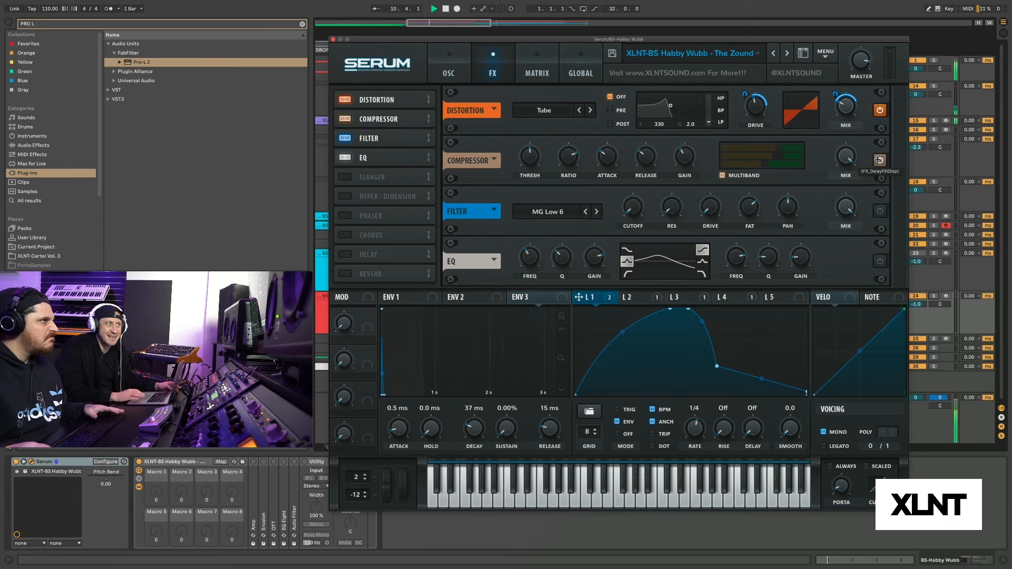
pyautogui.click(879, 159)
pyautogui.press('space')
pyautogui.click(879, 160)
pyautogui.press('space')
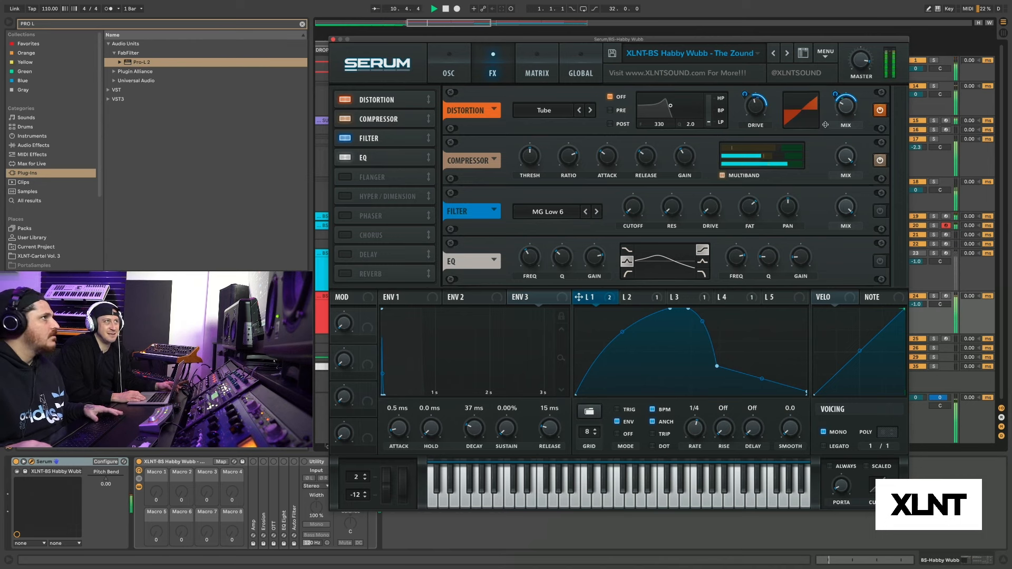
pyautogui.press('space')
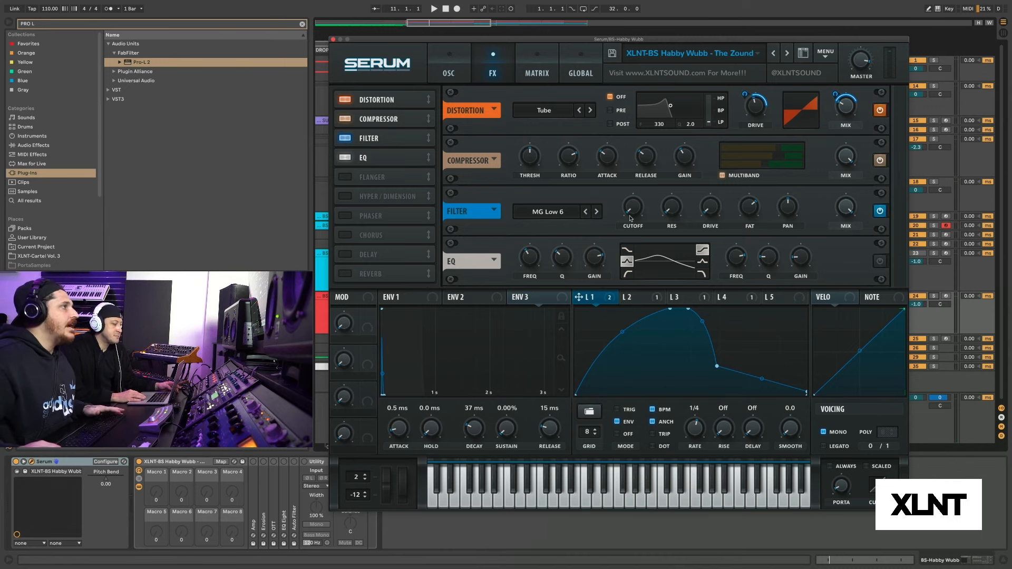
# Enable the MG Low 6 filter effect, assign LFO 1 to its cutoff and play back the bass.
pyautogui.moveTo(631, 218)
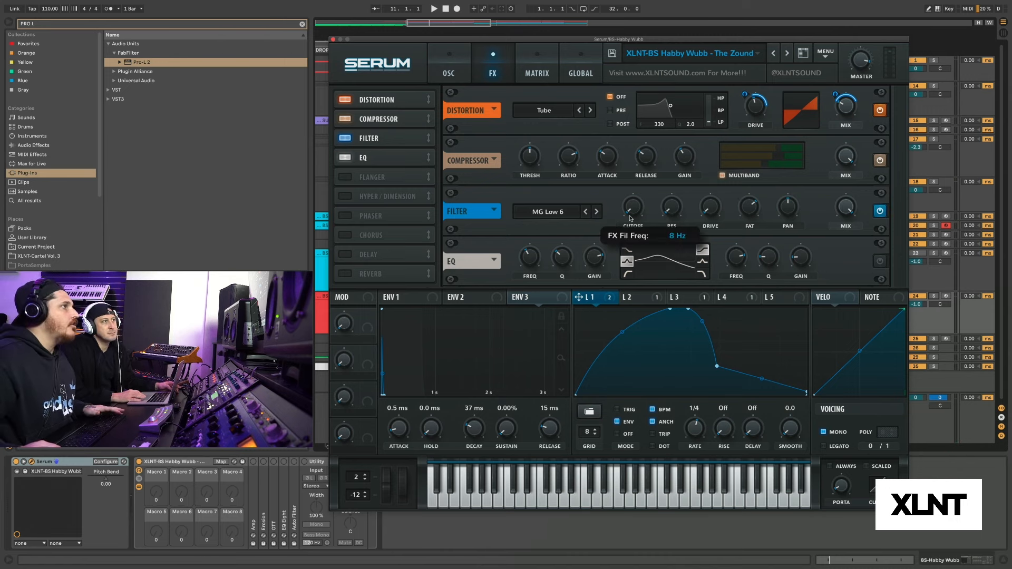
pyautogui.click(573, 218)
pyautogui.moveTo(564, 221)
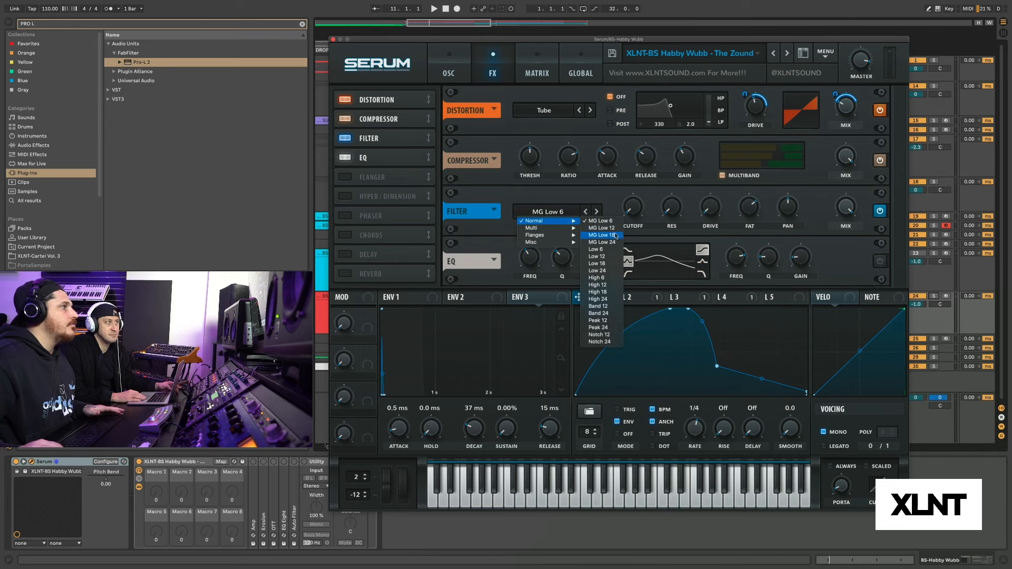
pyautogui.click(607, 208)
pyautogui.moveTo(708, 213)
pyautogui.moveTo(757, 207)
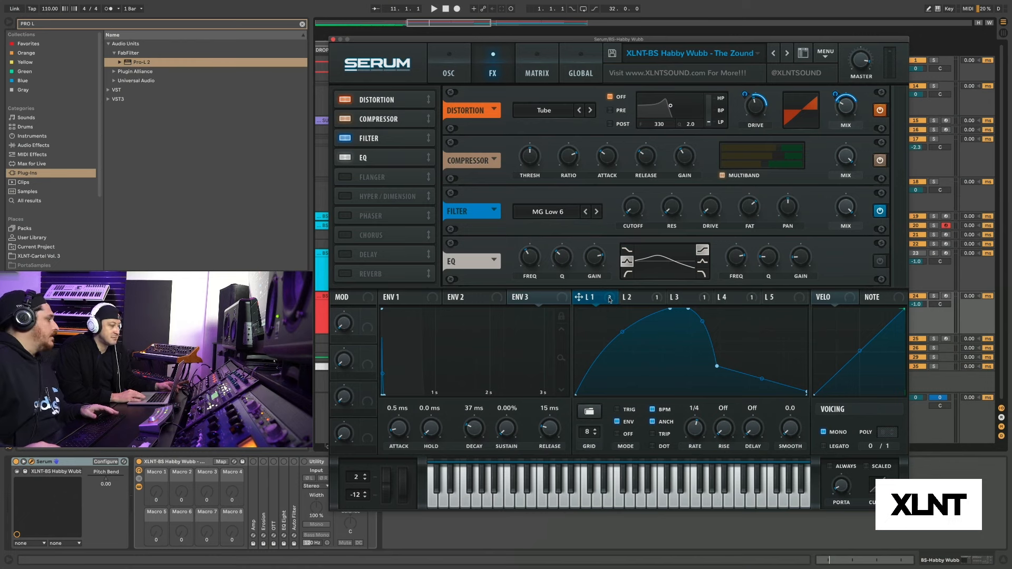
pyautogui.moveTo(610, 299)
pyautogui.mouseDown()
pyautogui.moveTo(626, 209)
pyautogui.moveTo(636, 205)
pyautogui.moveTo(625, 185)
pyautogui.moveTo(612, 393)
pyautogui.mouseUp()
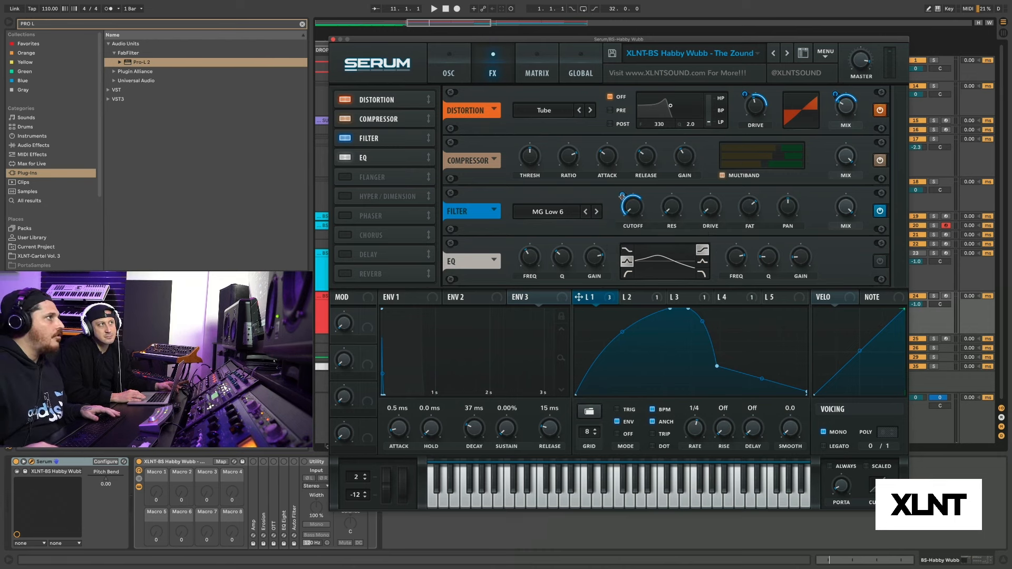
pyautogui.press('space')
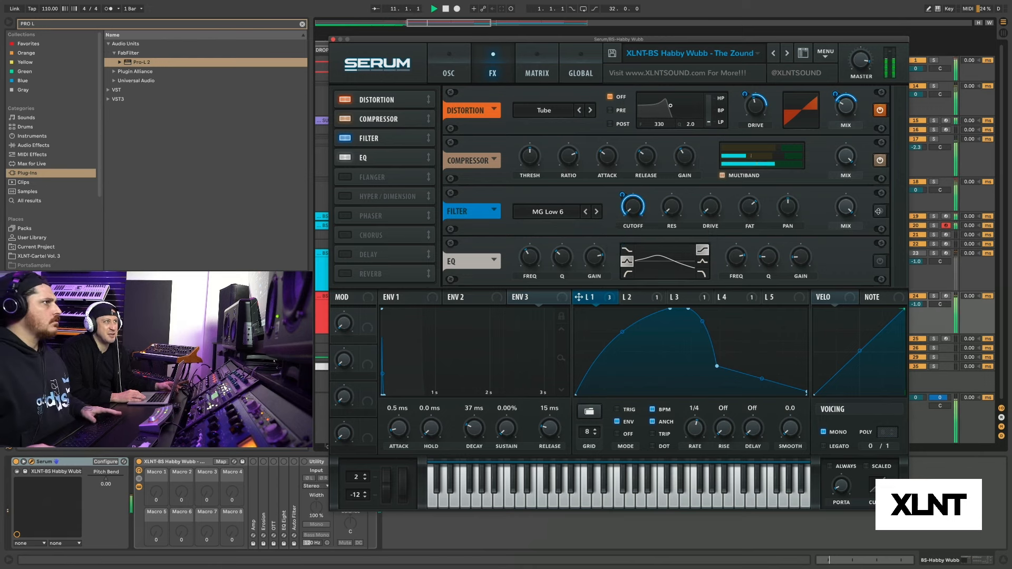
pyautogui.press('space')
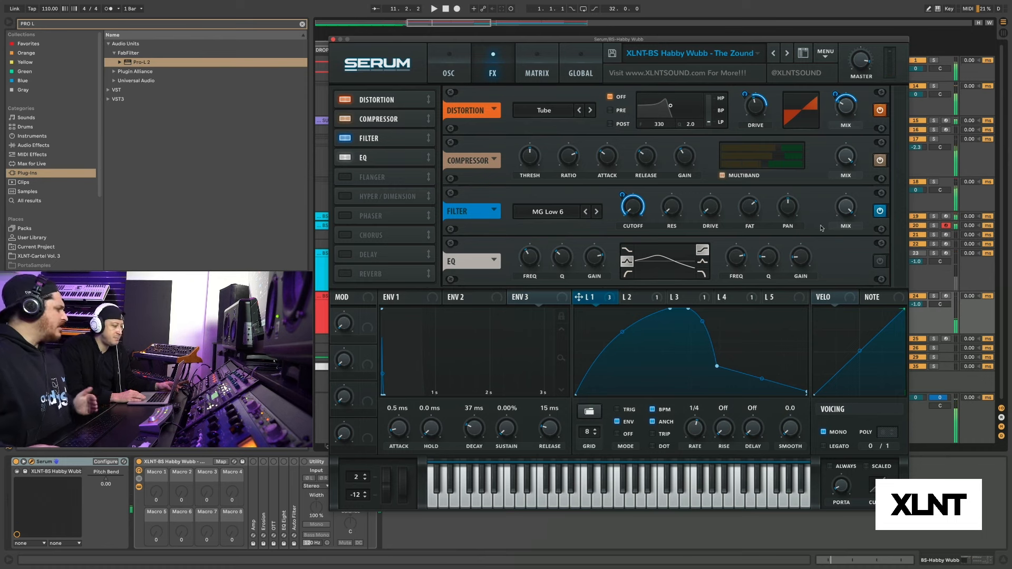
# Assign LFO 1 to the effects filter's drive with an amount of 55 and play back the bass hit repeatedly.
pyautogui.moveTo(610, 300); pyautogui.dragTo(696, 211)
pyautogui.press('space')
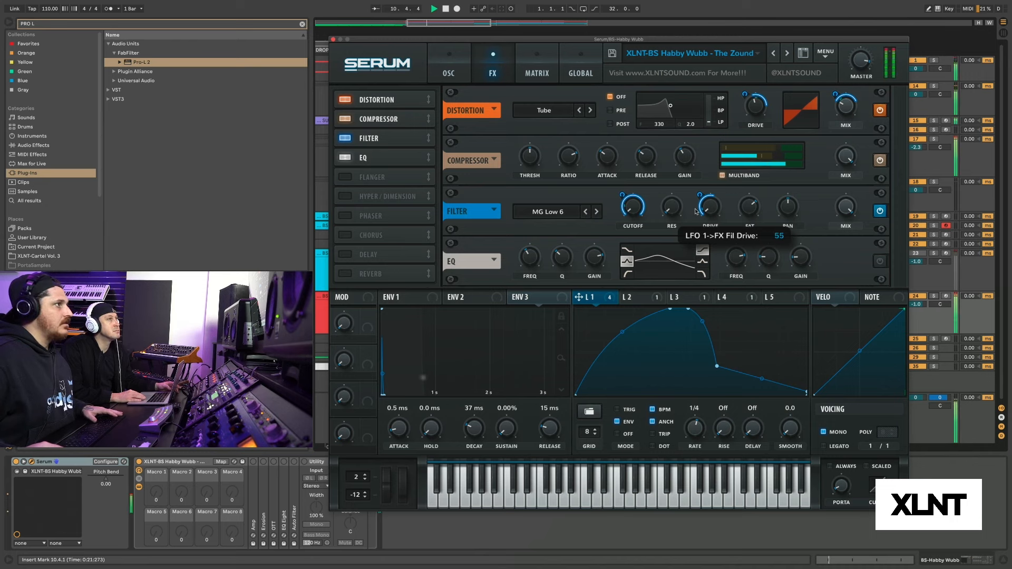
pyautogui.press('space')
pyautogui.press('space')
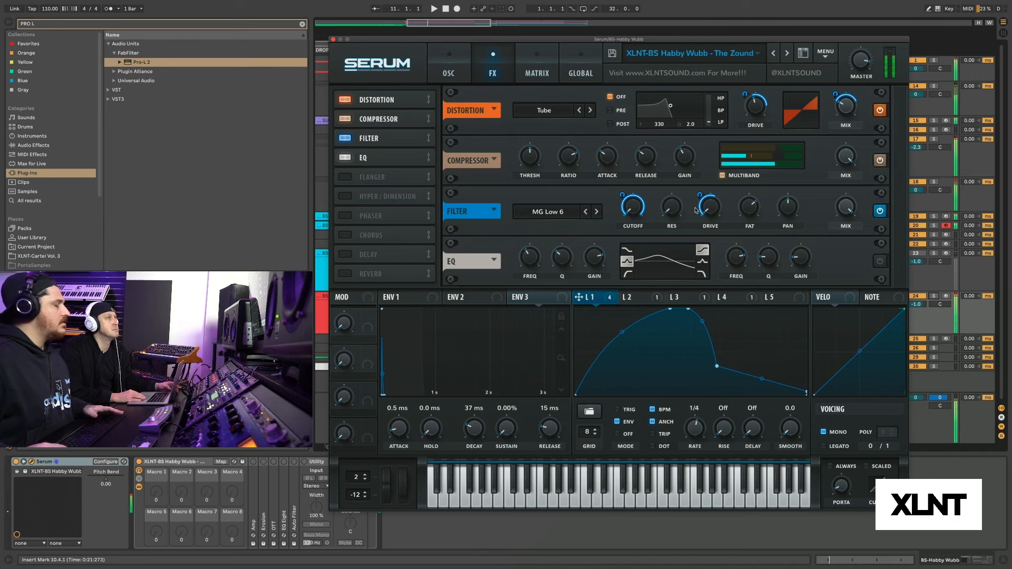
pyautogui.press('space')
pyautogui.press('space')
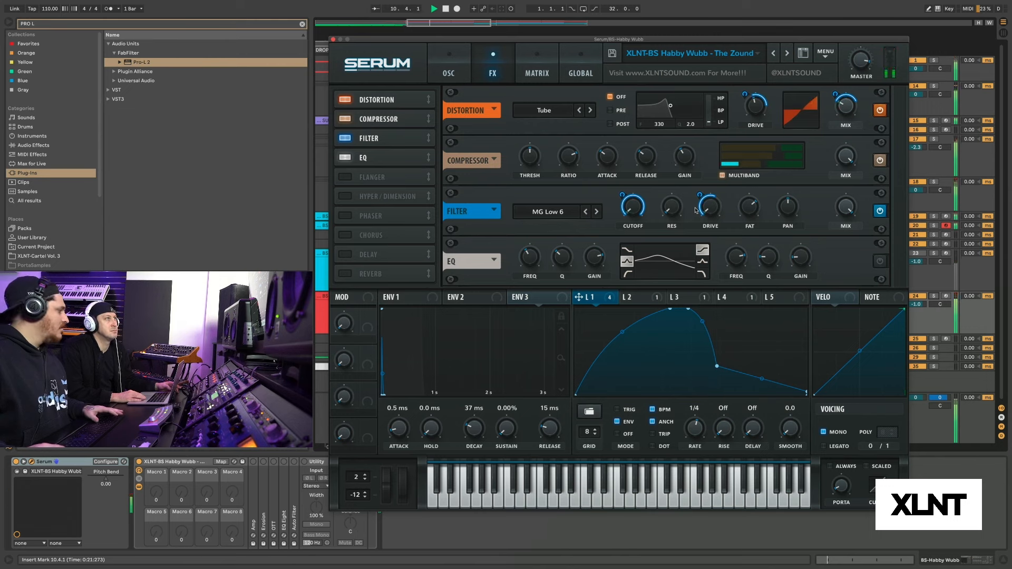
pyautogui.press('space')
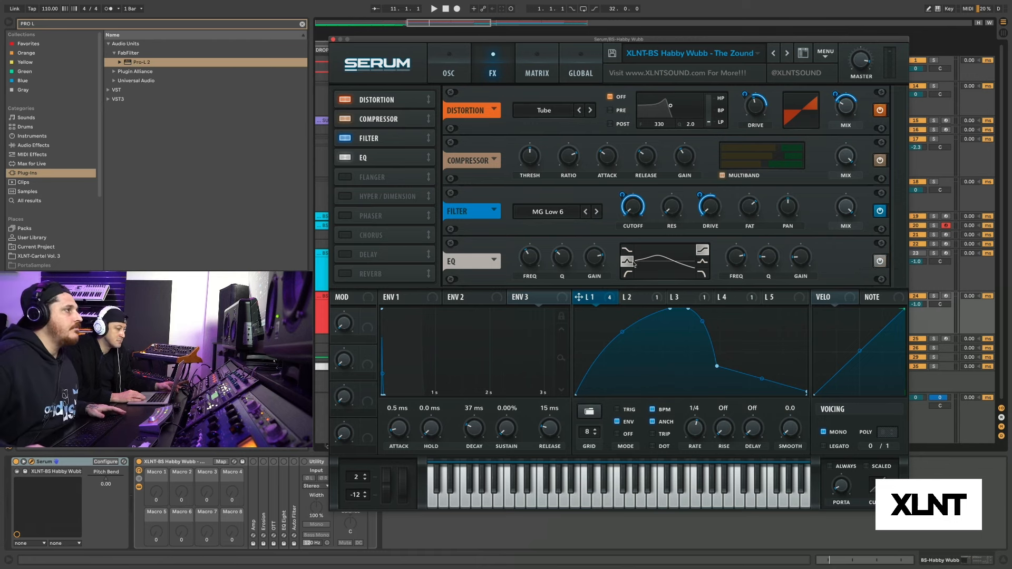
# Enable the EQ effect, assign LFO 1 to its high-band gain and play back the bass.
pyautogui.moveTo(532, 262)
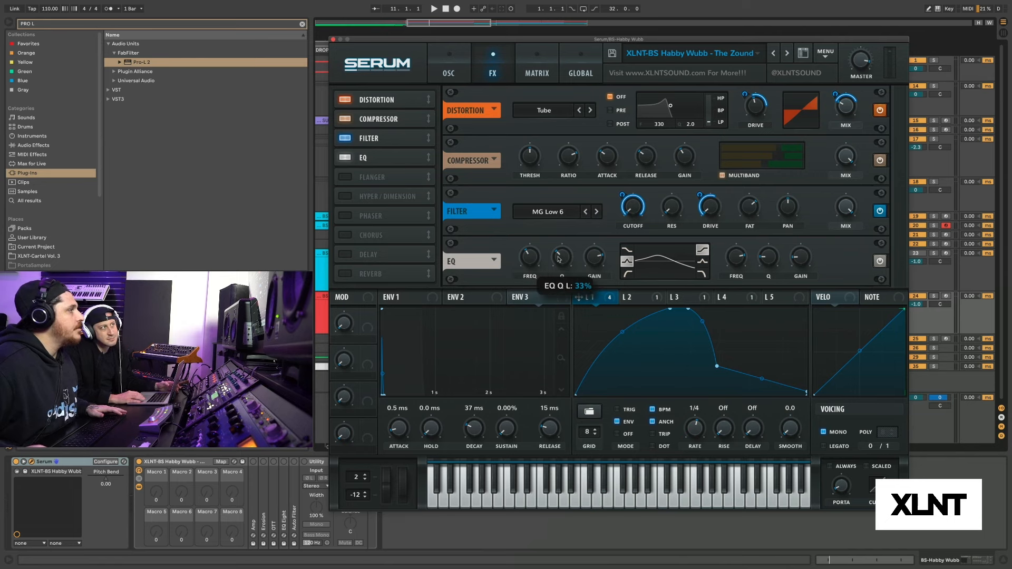
pyautogui.moveTo(597, 261)
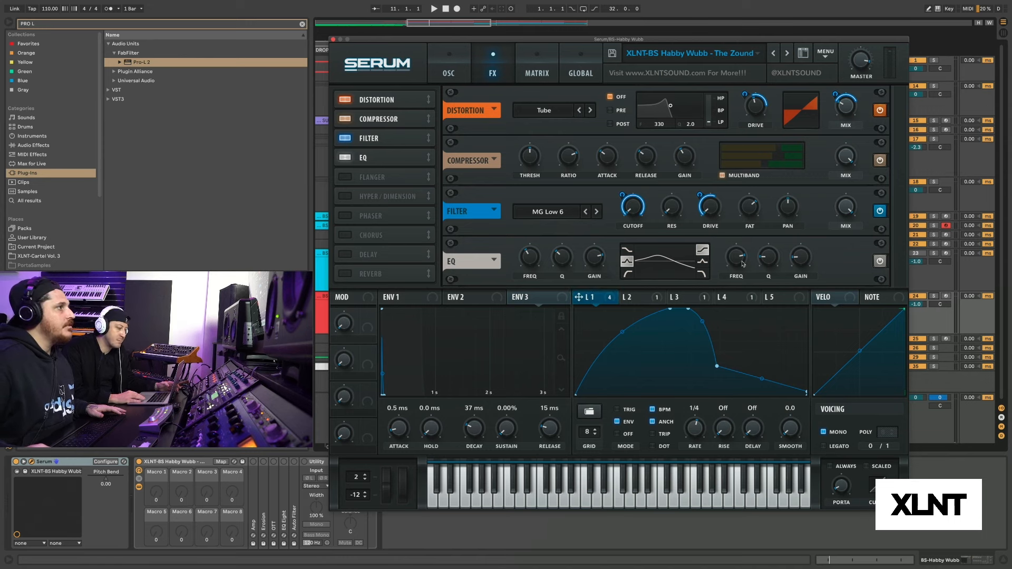
pyautogui.moveTo(743, 263)
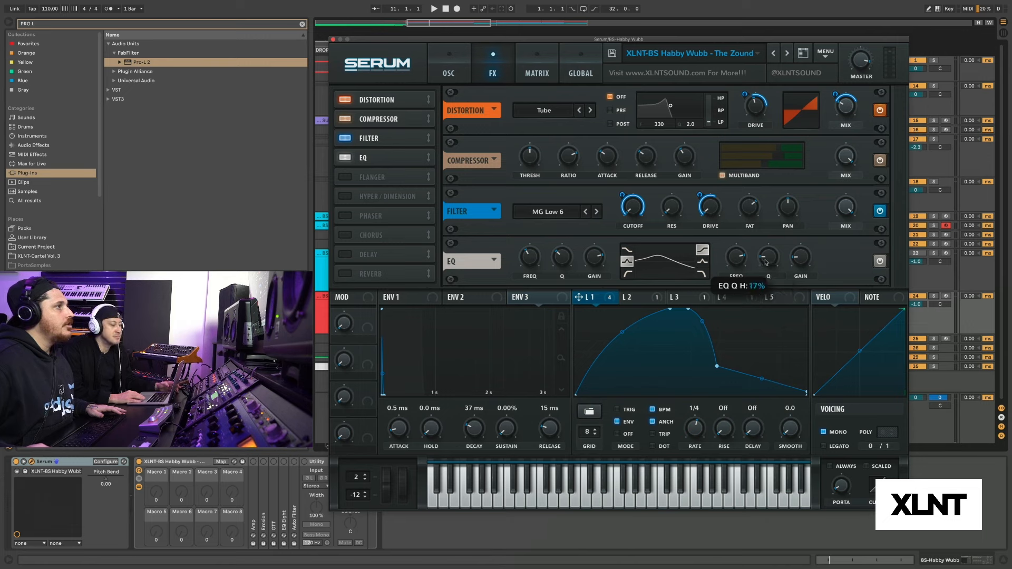
pyautogui.moveTo(807, 262)
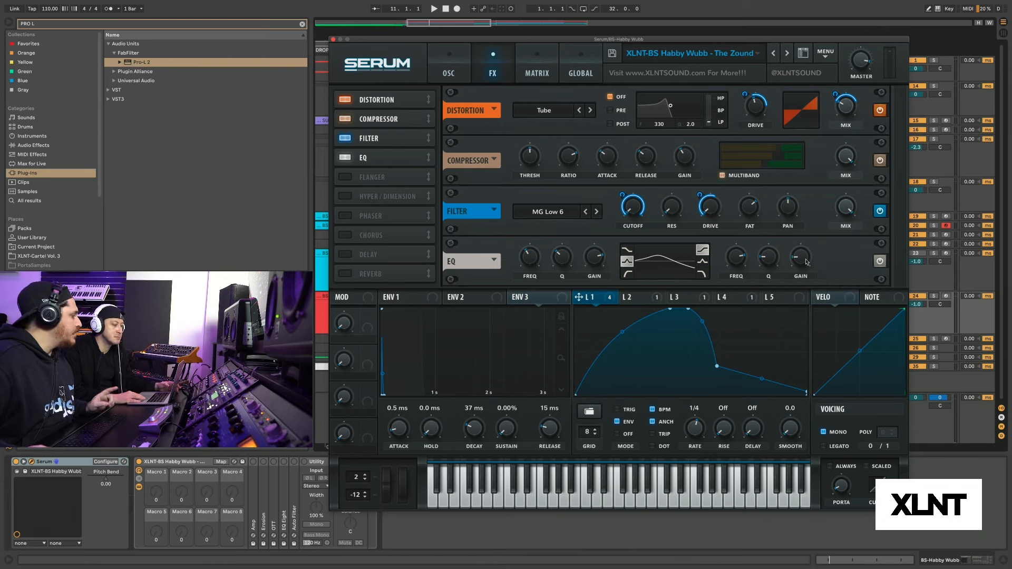
pyautogui.click(627, 297)
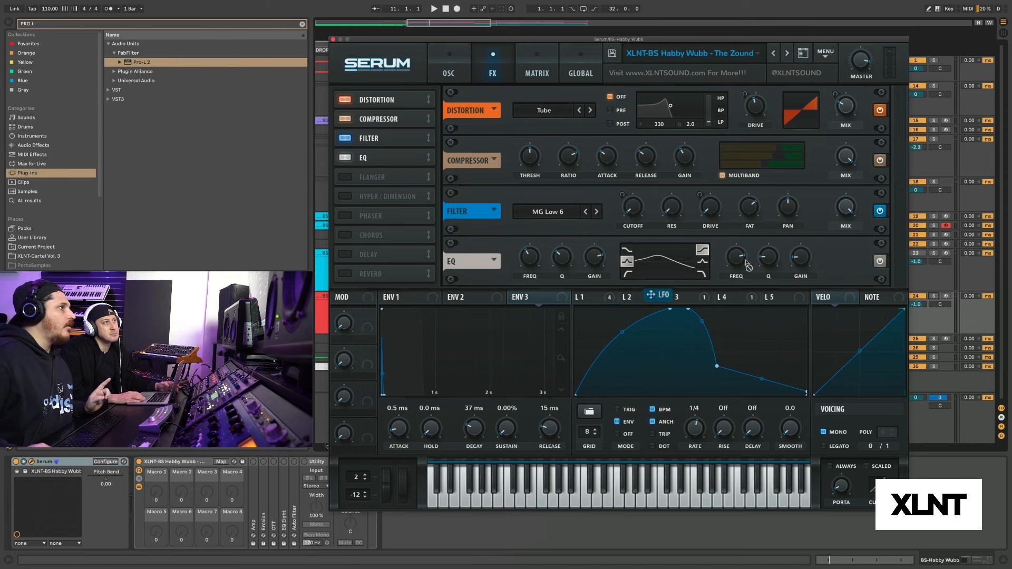
pyautogui.click(587, 300)
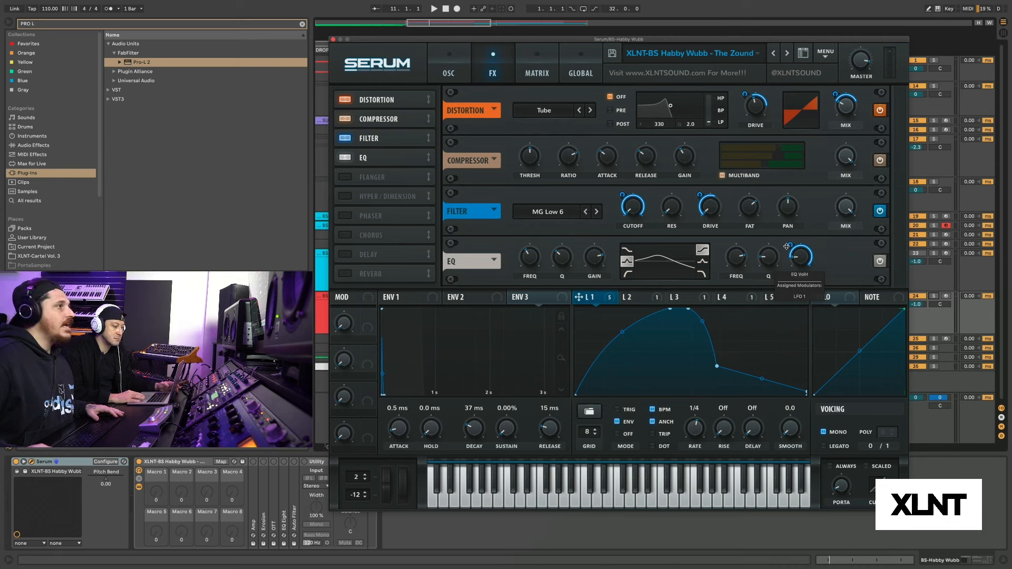
pyautogui.press('space')
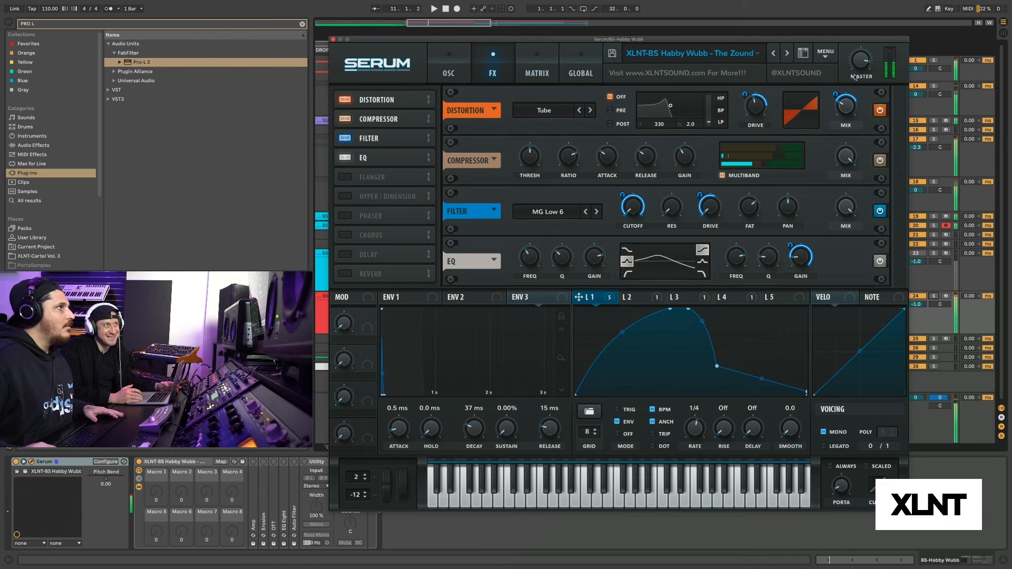
pyautogui.moveTo(865, 63)
pyautogui.mouseDown()
pyautogui.moveTo(842, 131)
pyautogui.moveTo(855, 63)
pyautogui.mouseUp()
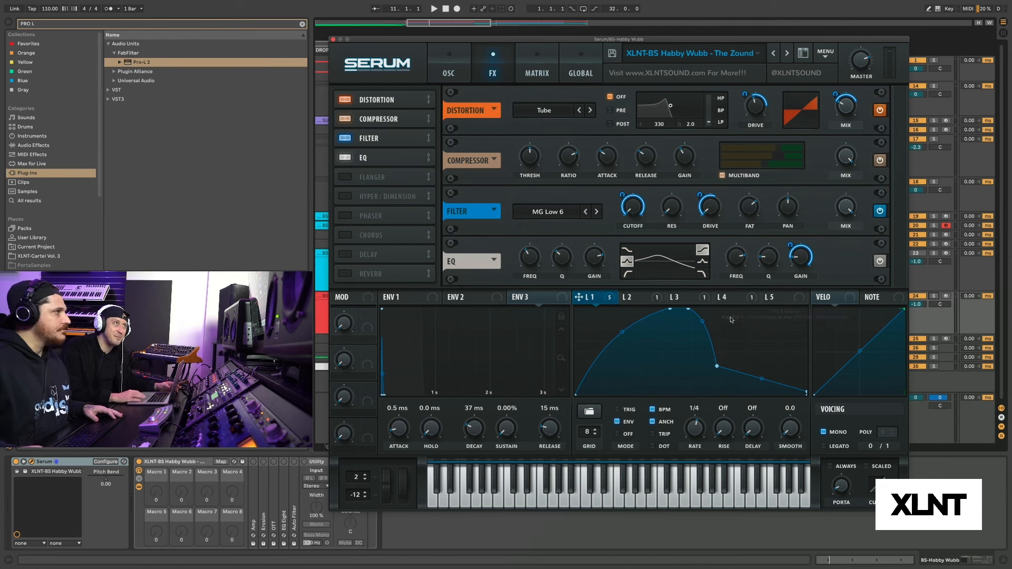
# Assign Env 2 to the EQ's low-band frequency and play back the bass hit.
pyautogui.click(471, 298)
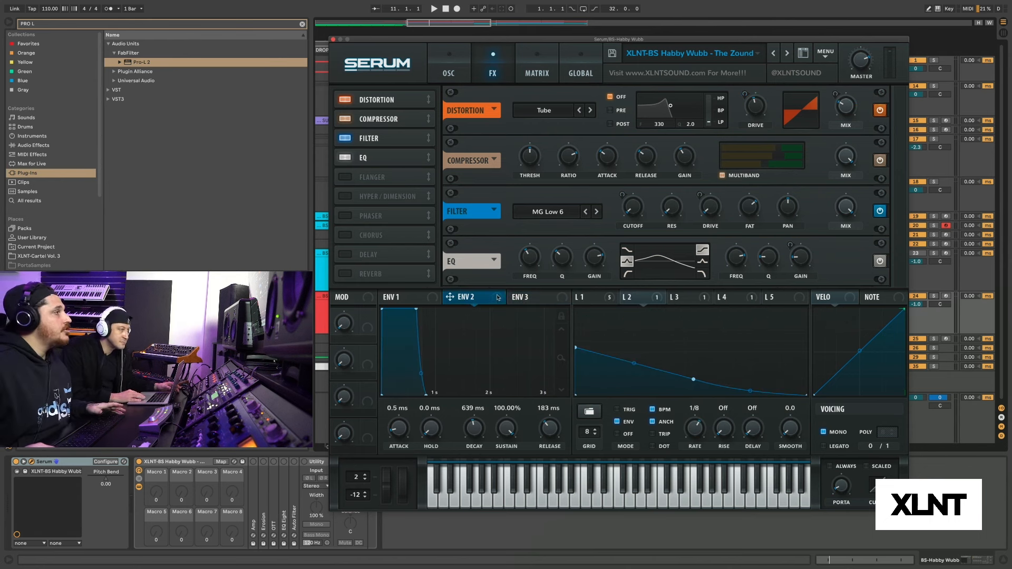
pyautogui.moveTo(498, 300); pyautogui.dragTo(520, 262)
pyautogui.press('space')
pyautogui.press('space')
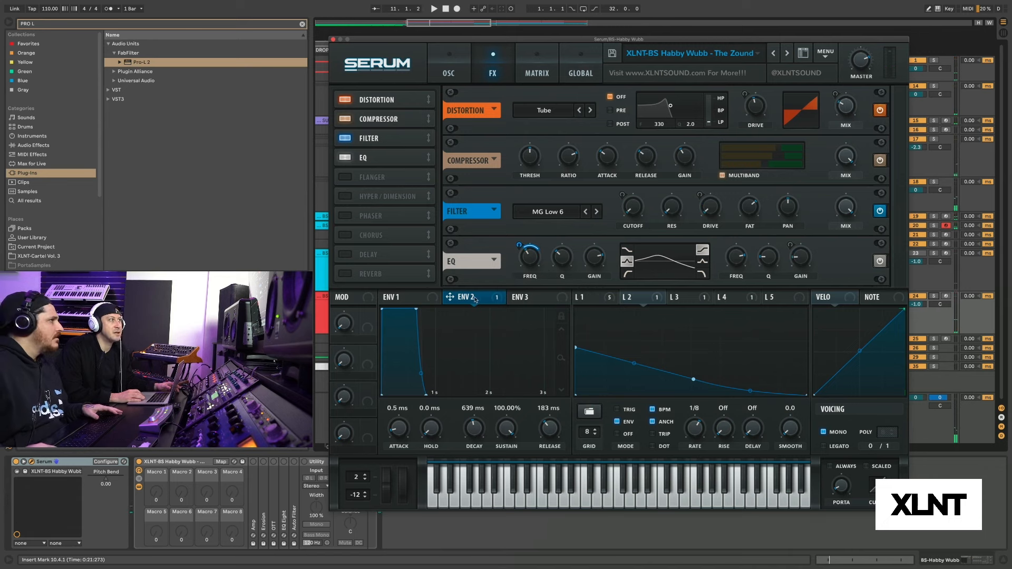
# Assign Env 3 to the EQ's high-band frequency with an amount of 30, play back the bass and close the Serum window.
pyautogui.click(526, 296)
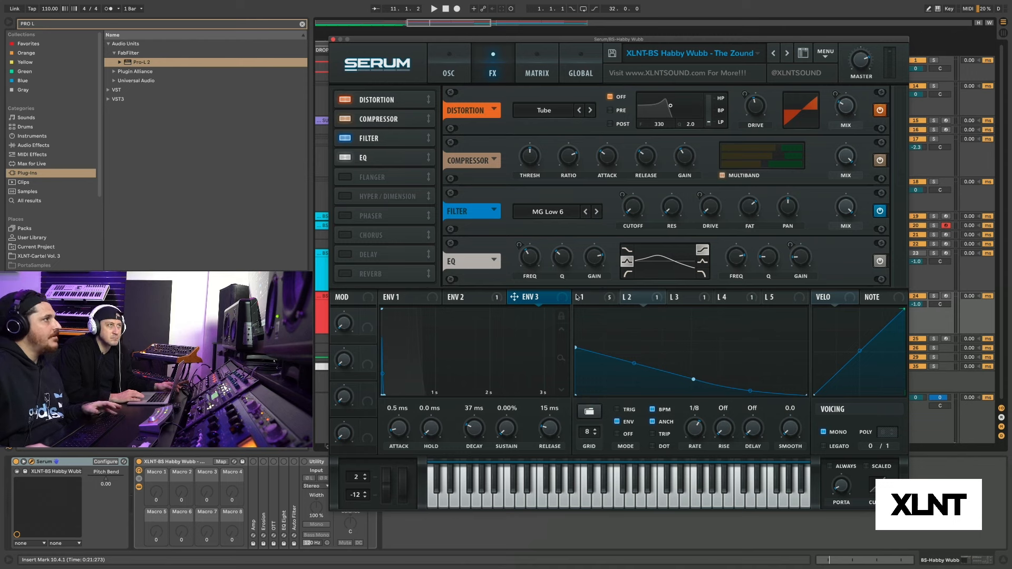
pyautogui.moveTo(563, 299); pyautogui.dragTo(731, 250)
pyautogui.moveTo(728, 247)
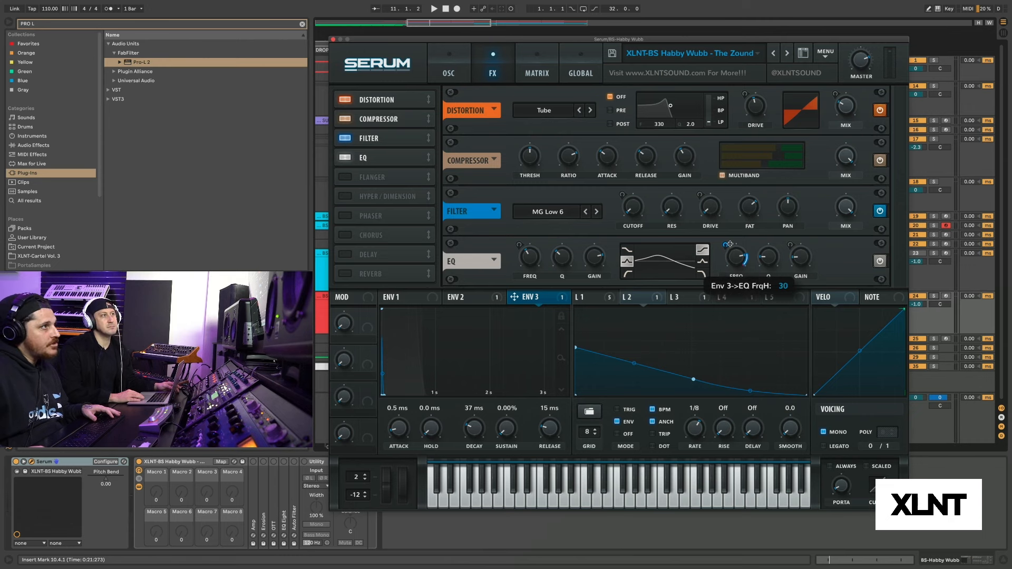
pyautogui.press('space')
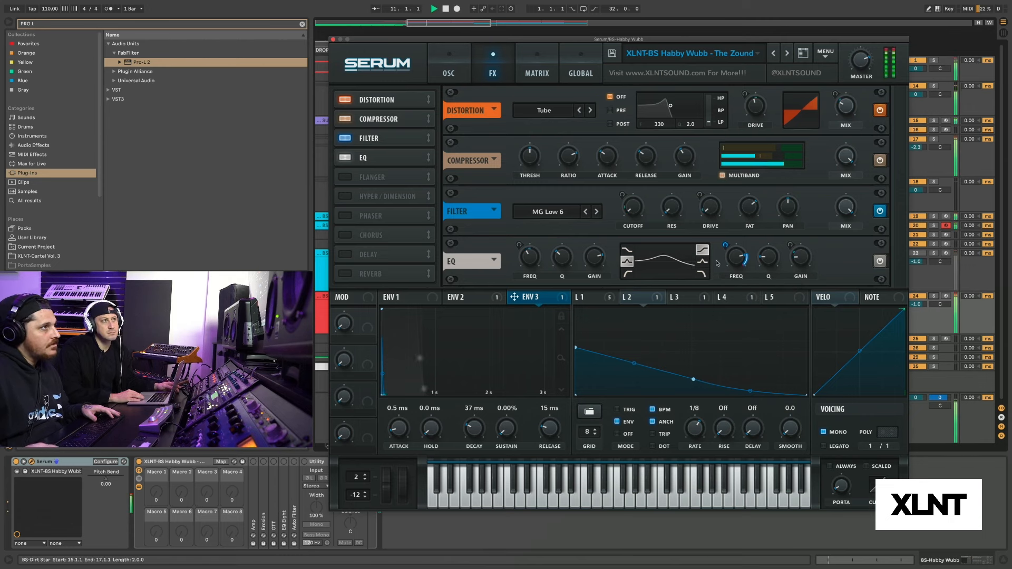
pyautogui.press('space')
pyautogui.click(333, 39)
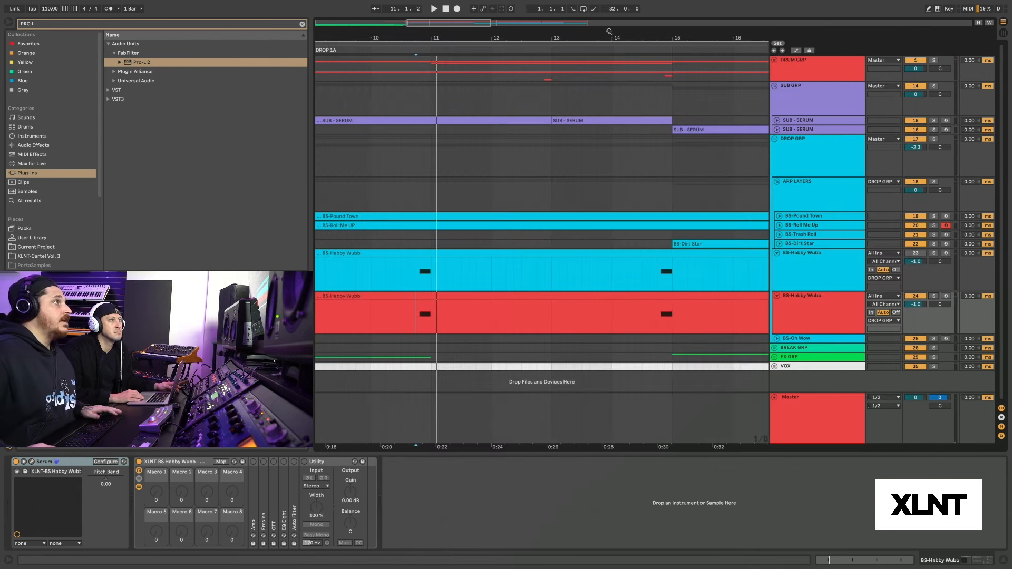
# Solo the BS-Pound Town track, unfold it and play it from the start of Drop 1B.
pyautogui.moveTo(611, 34); pyautogui.dragTo(441, 34)
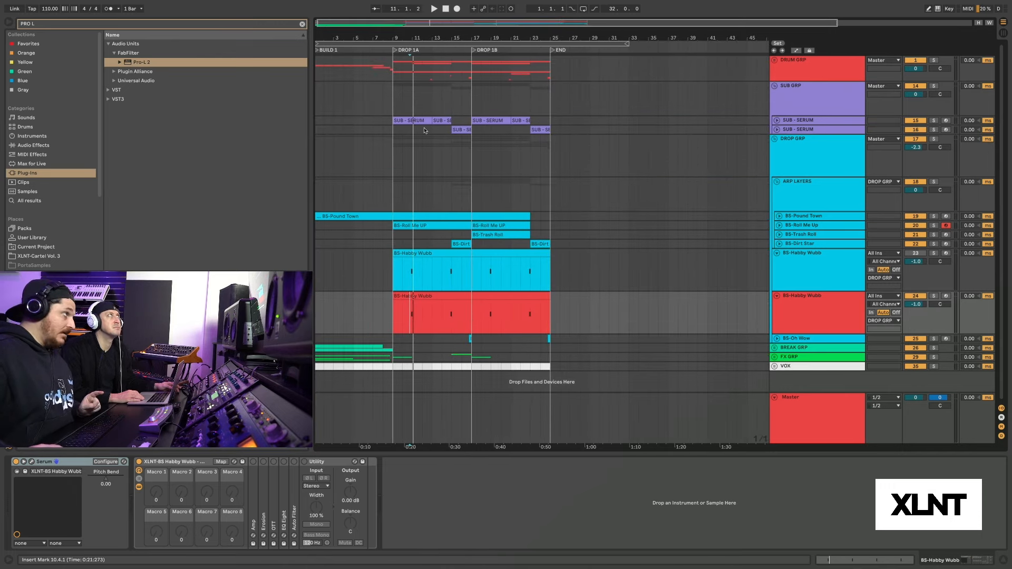
pyautogui.click(934, 216)
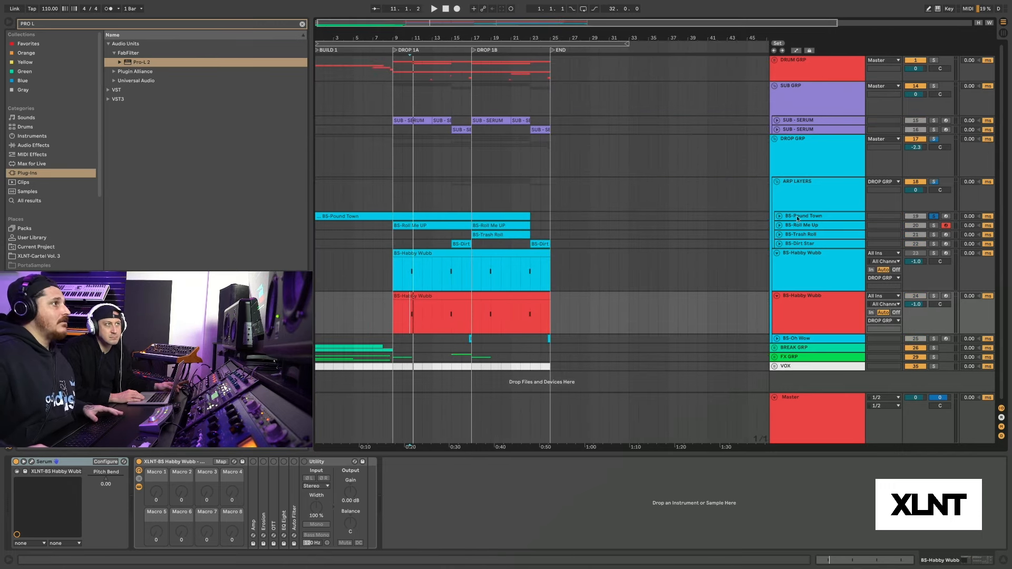
pyautogui.click(779, 216)
pyautogui.click(473, 228)
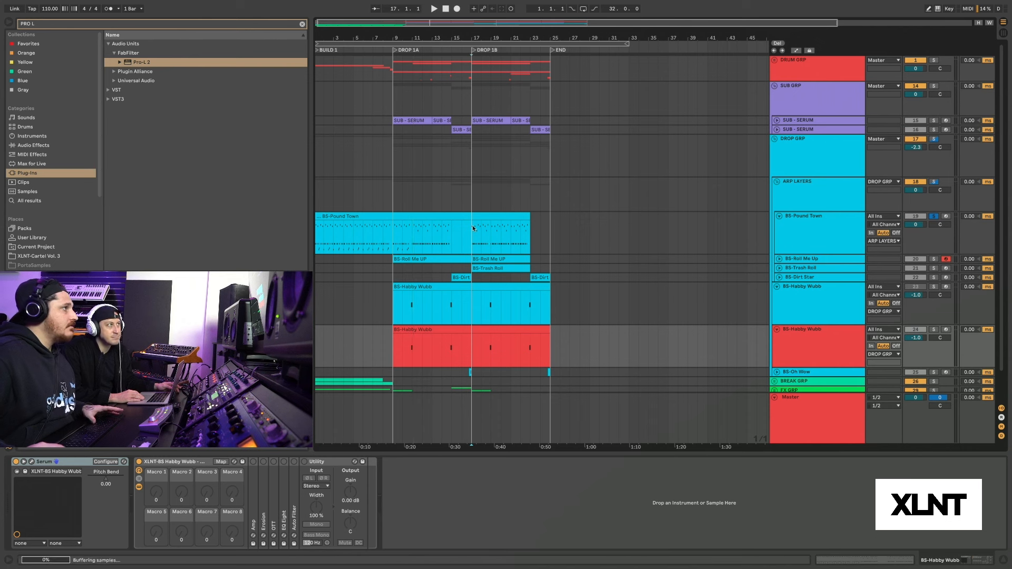
pyautogui.press('space')
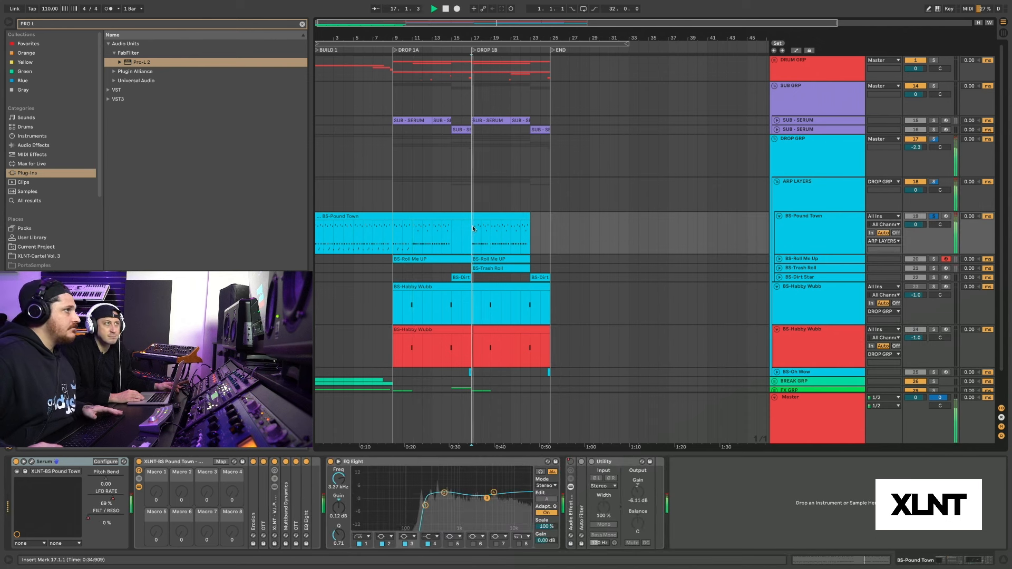
# Unfold and solo the BS-Roll Me Up track and play it from Drop 1B and from bar 12.
pyautogui.click(779, 259)
pyautogui.press('space')
pyautogui.click(933, 259)
pyautogui.click(473, 289)
pyautogui.press('space')
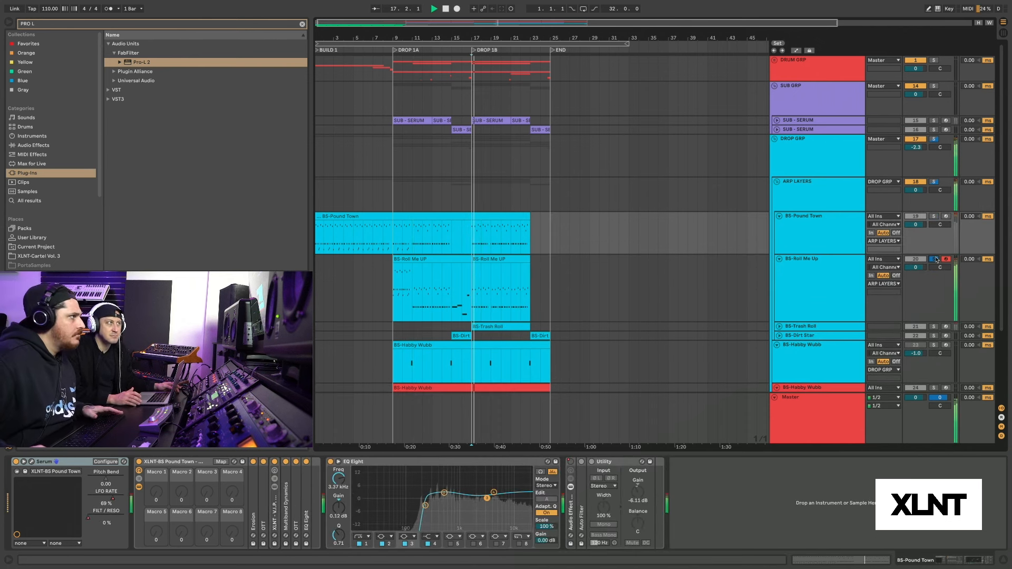
pyautogui.click(419, 293)
pyautogui.press('space')
pyautogui.press('space')
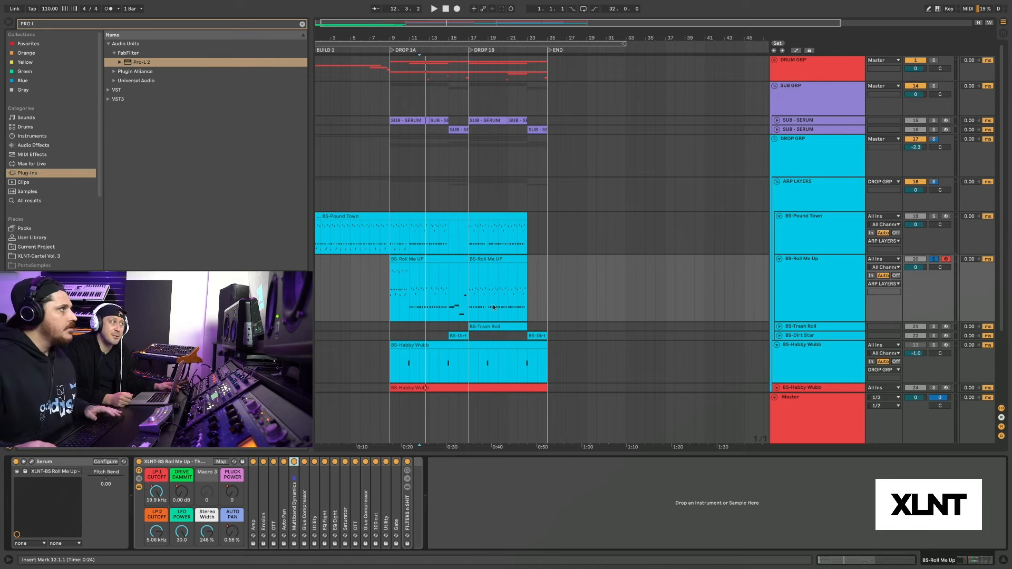
# Solo DRUM GRP and play it from the start of Drop 1B, followed by a solo of SUB GRP.
pyautogui.click(933, 62)
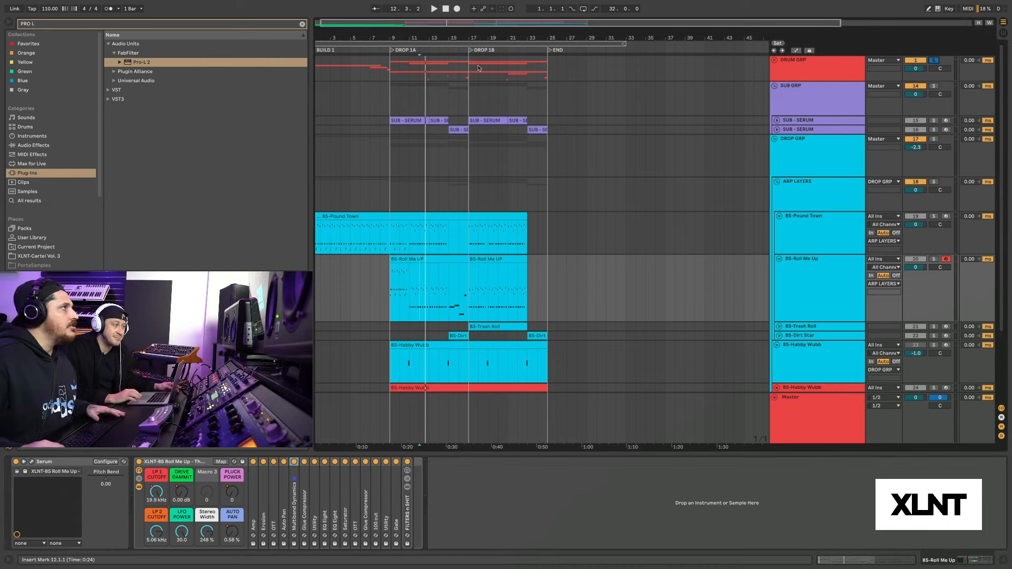
pyautogui.click(472, 69)
pyautogui.press('space')
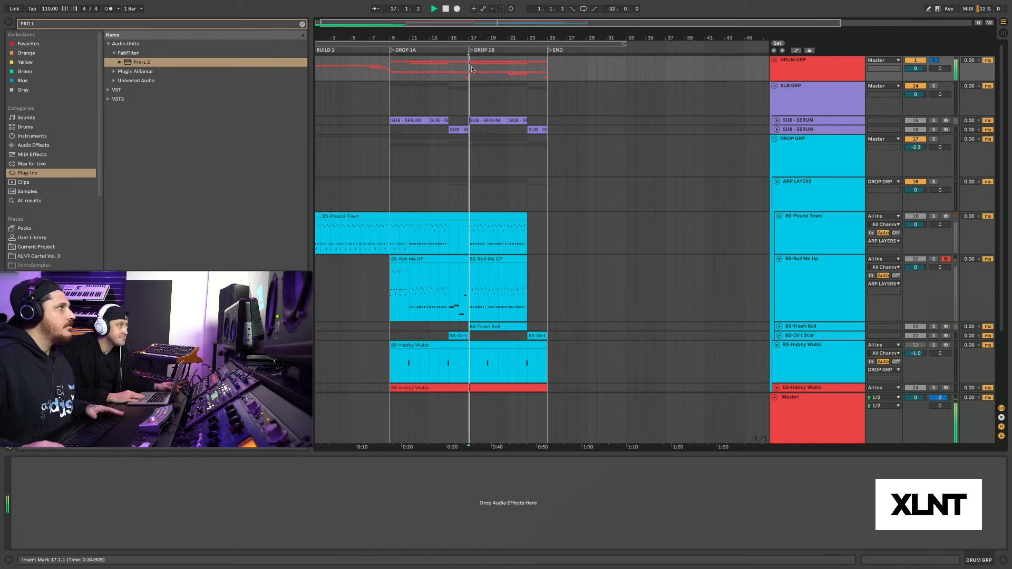
pyautogui.click(935, 87)
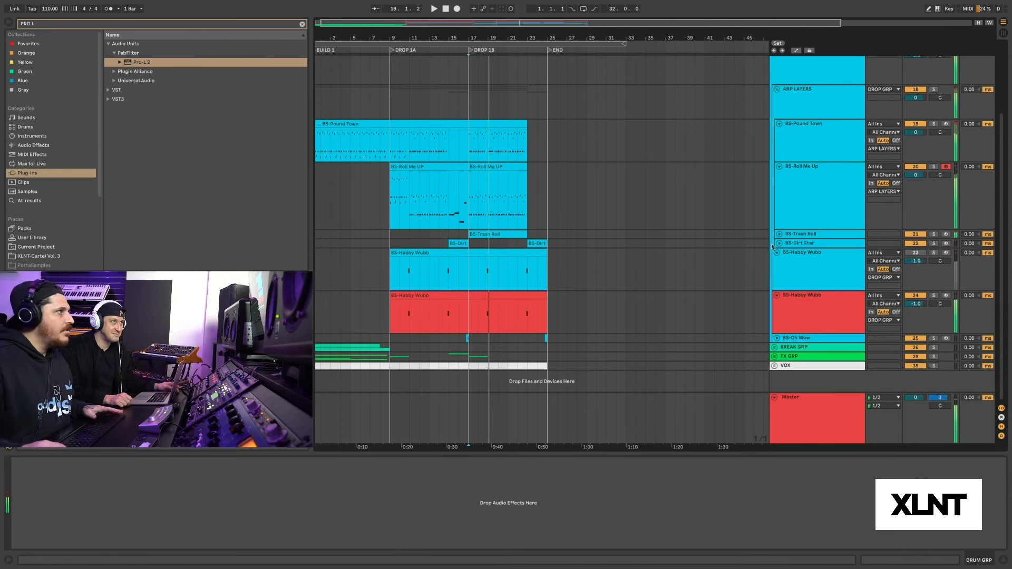
# Solo BS-Dirt Star and play it from bar 15, first alone and again together with BS-Roll Me Up.
pyautogui.click(459, 273)
pyautogui.click(934, 244)
pyautogui.press('space')
pyautogui.click(453, 214)
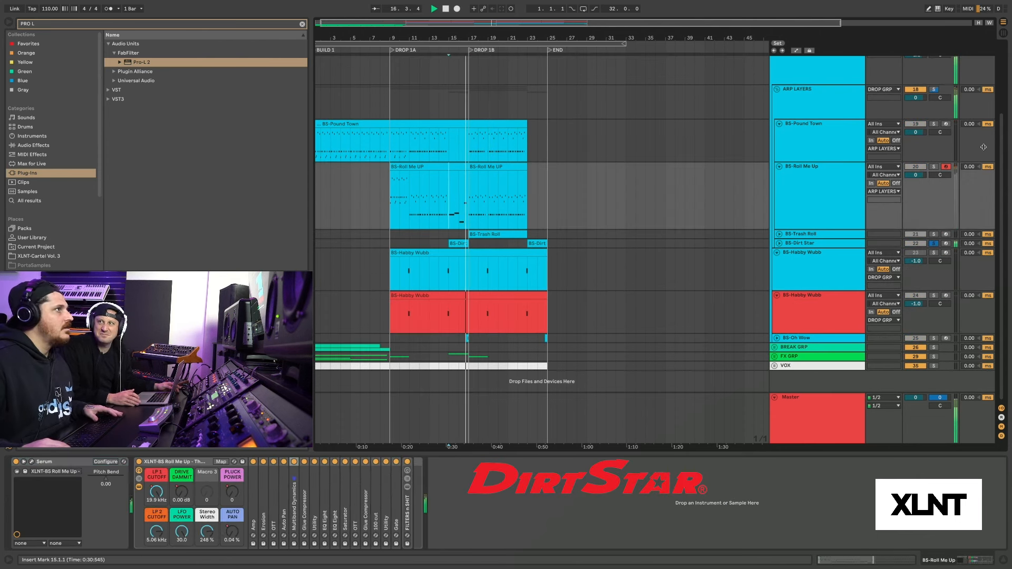
pyautogui.press('space')
pyautogui.click(934, 167)
pyautogui.press('space')
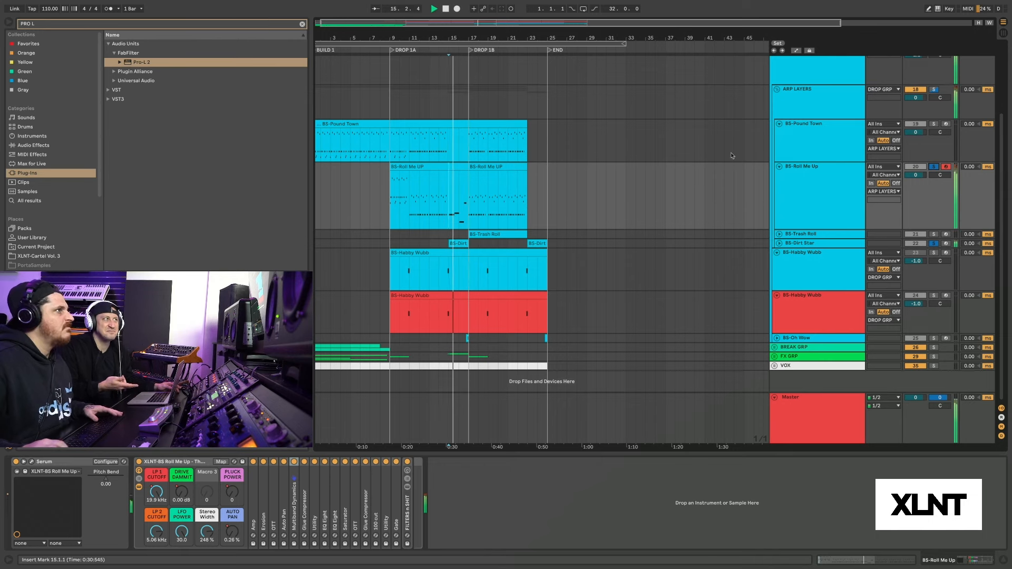
# Expand the Amp device on the red duplicate BS-Habby Wubb track and enable it.
pyautogui.click(814, 299)
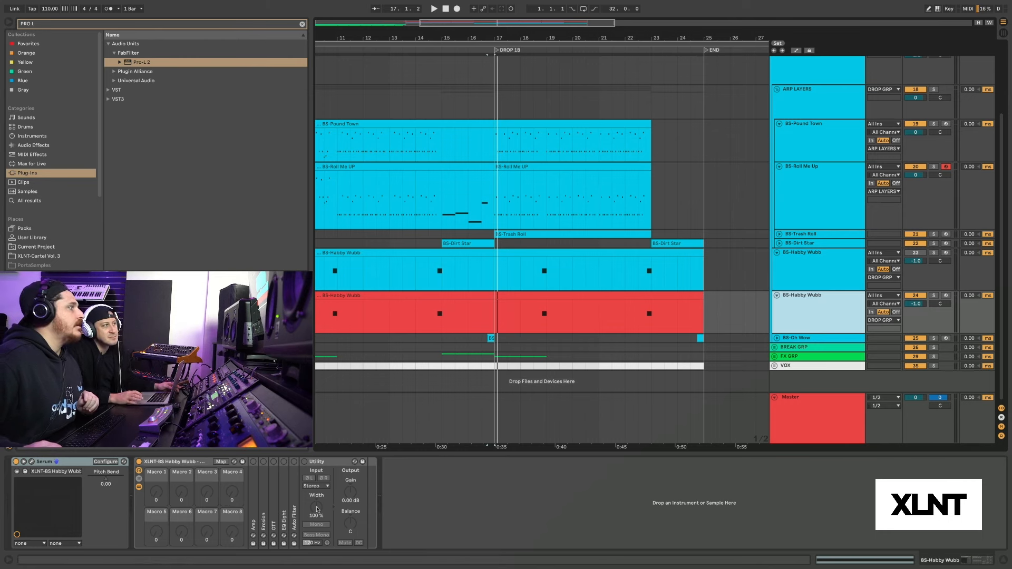
pyautogui.doubleClick(253, 482)
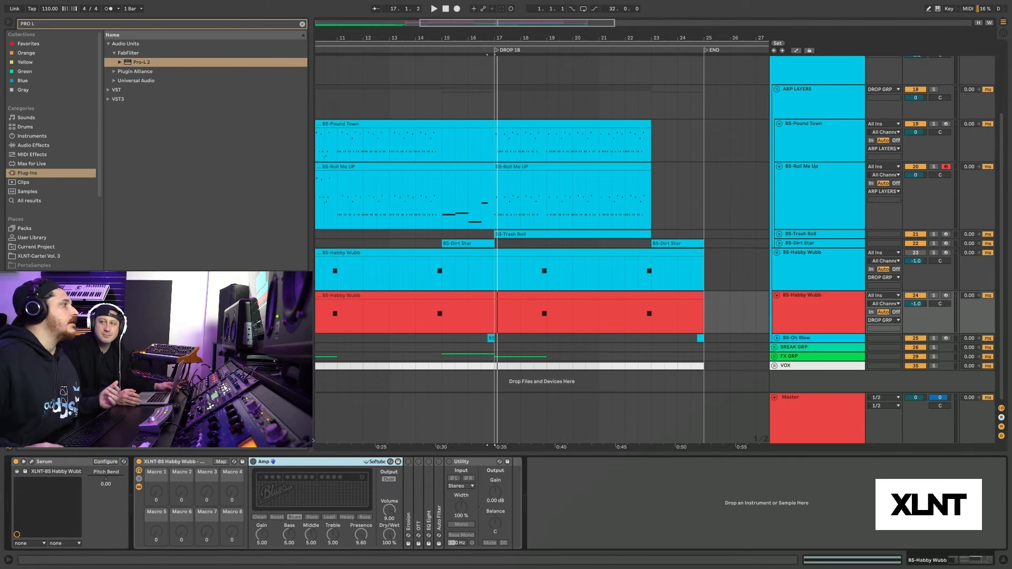
pyautogui.click(253, 462)
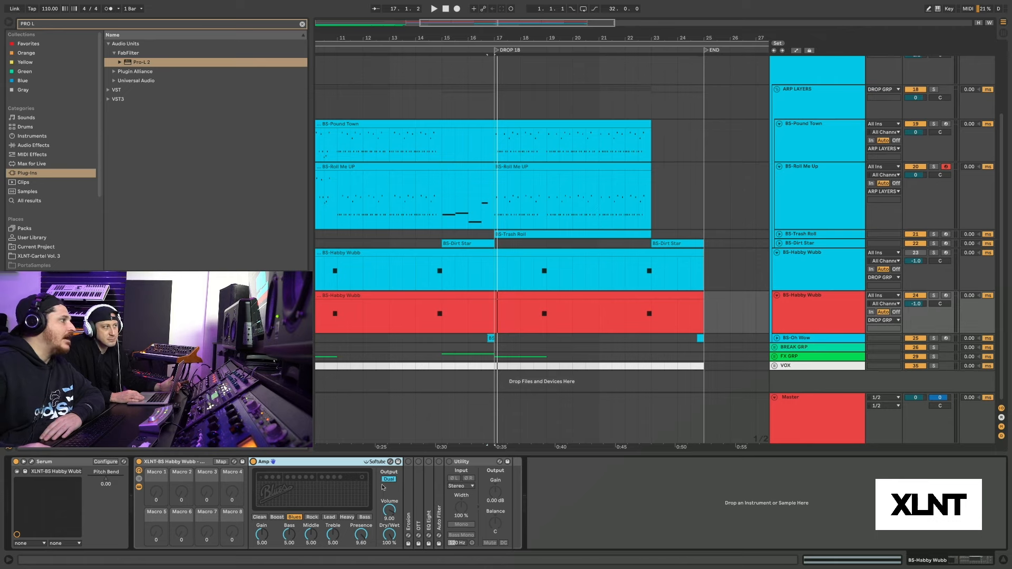
# Solo the duplicate BS-Habby Wubb track and play the hit just before bar 15, comparing it with and without Amp.
pyautogui.press('space')
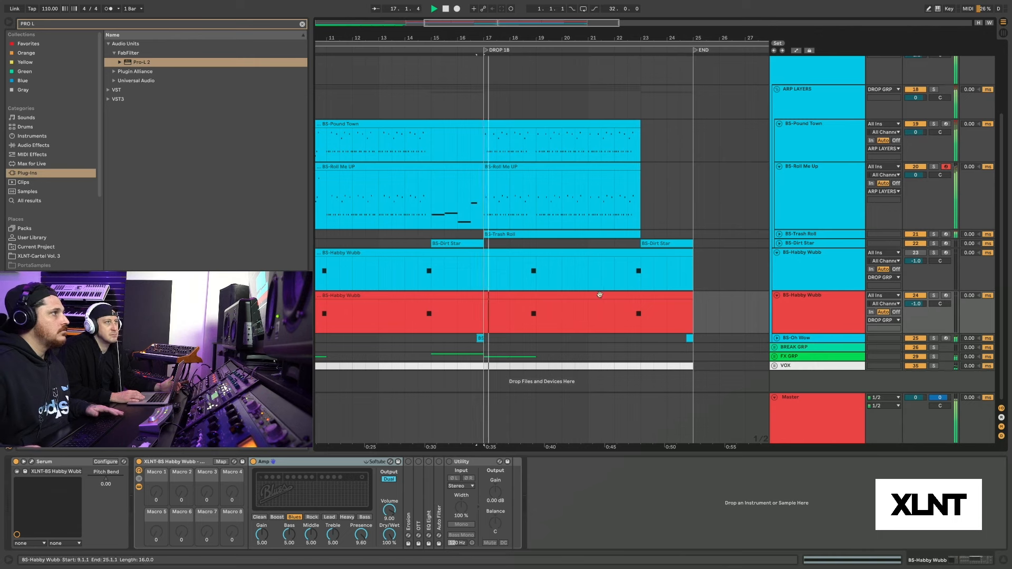
pyautogui.click(419, 315)
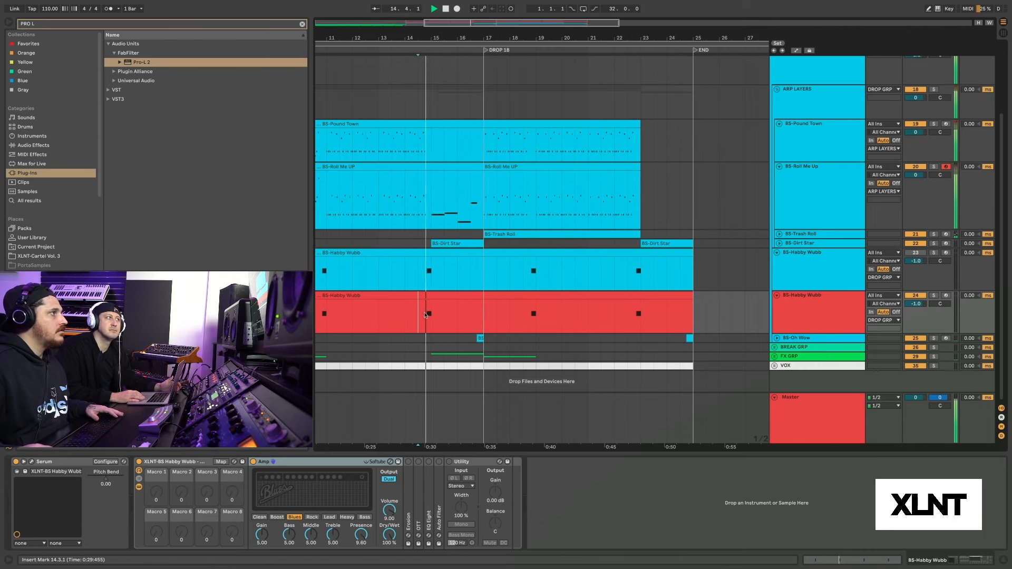
pyautogui.moveTo(418, 38); pyautogui.dragTo(419, 90)
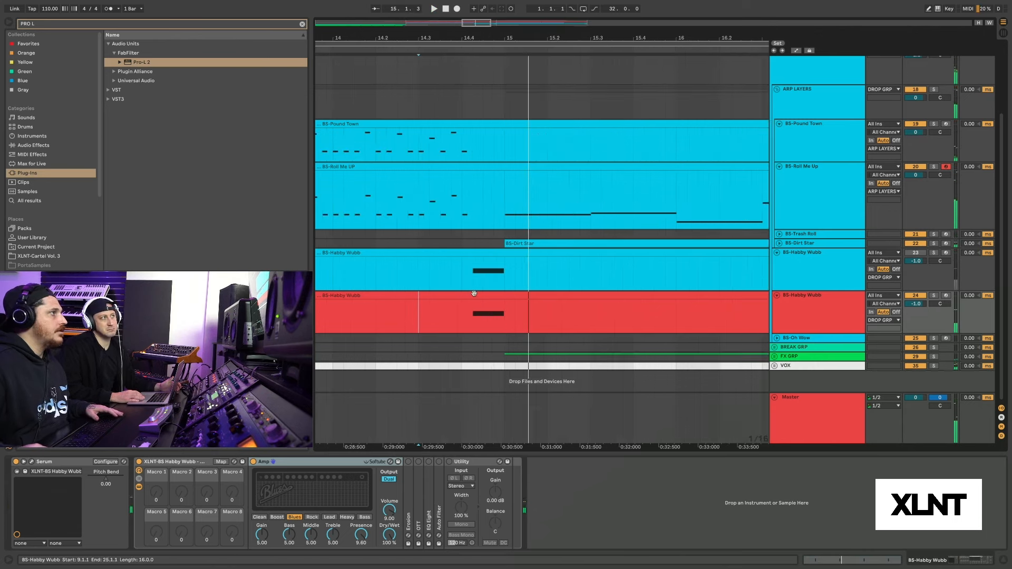
pyautogui.press('space')
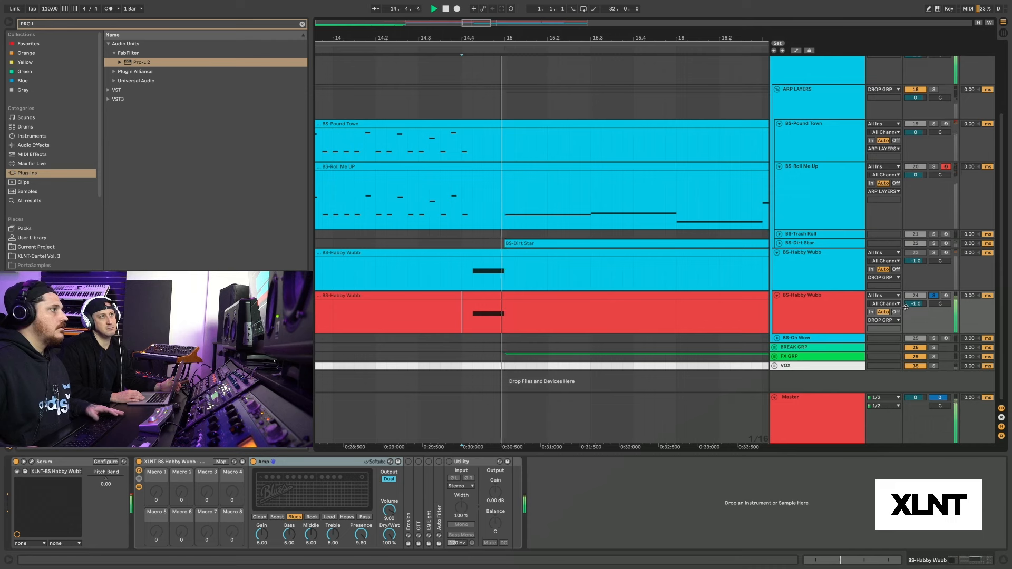
pyautogui.click(254, 463)
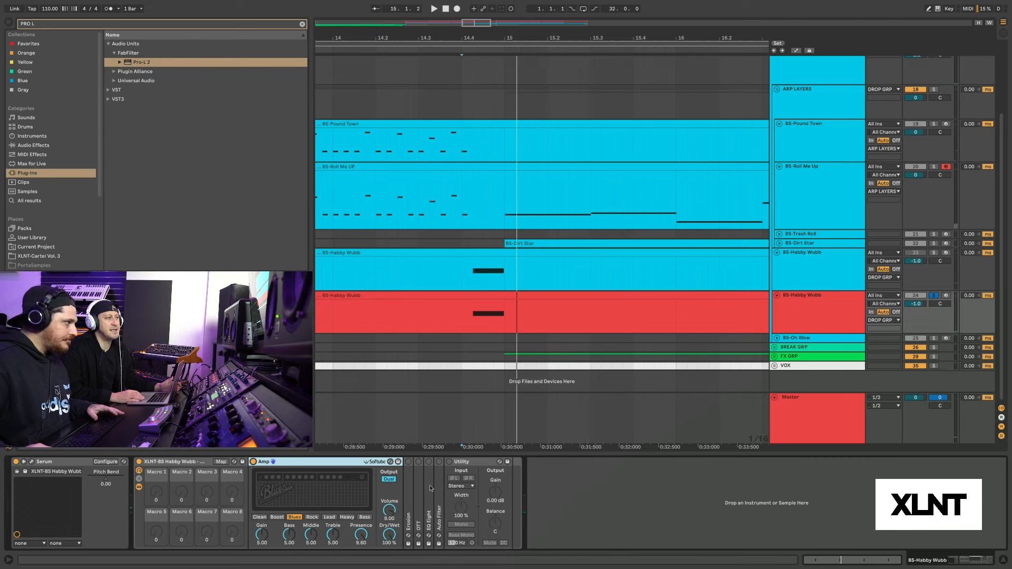
# Expand and enable Erosion after the Amp and play back the bass hit from its note start.
pyautogui.doubleClick(409, 484)
pyautogui.click(408, 461)
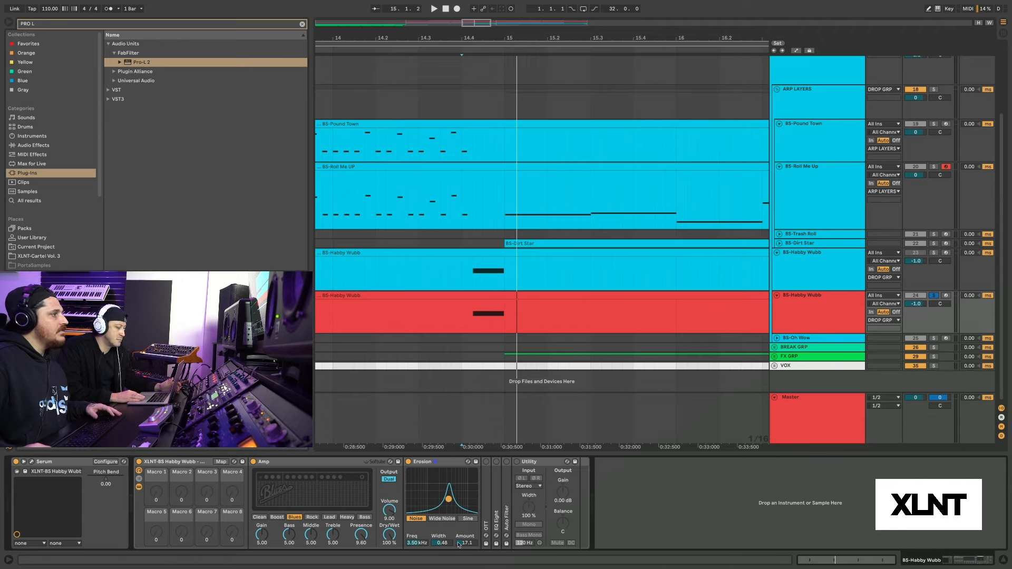
pyautogui.click(473, 317)
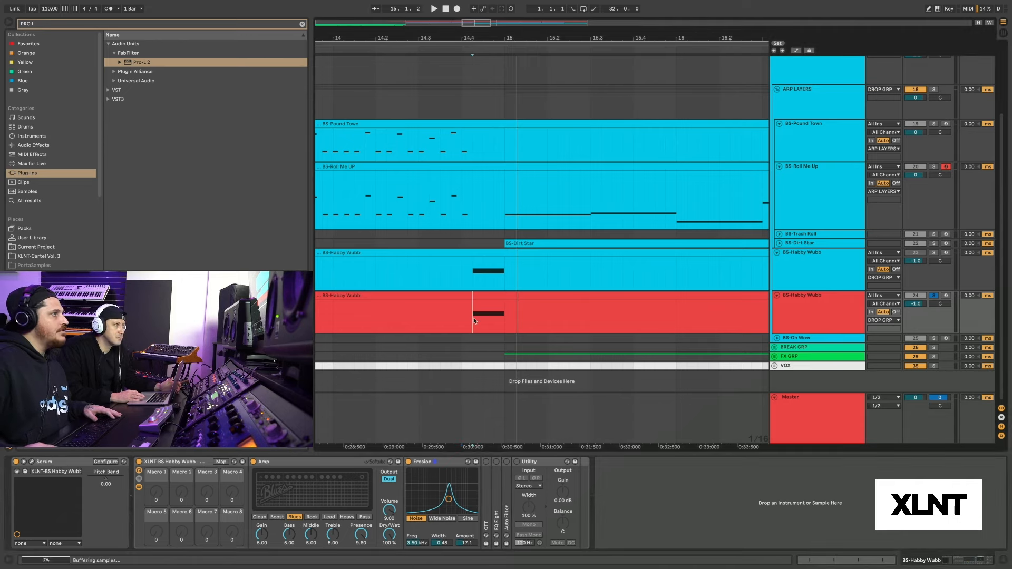
pyautogui.press('space')
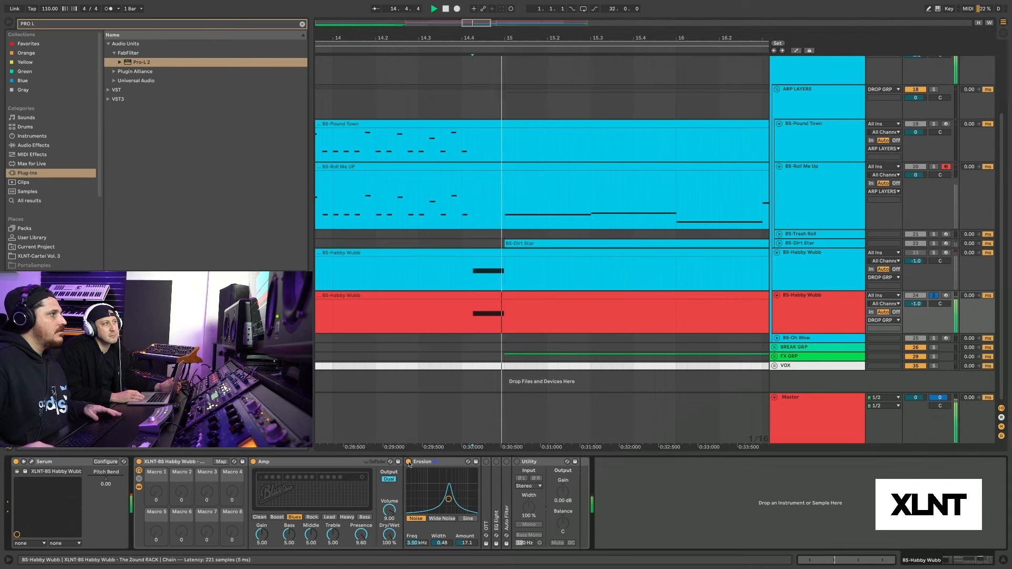
pyautogui.press('space')
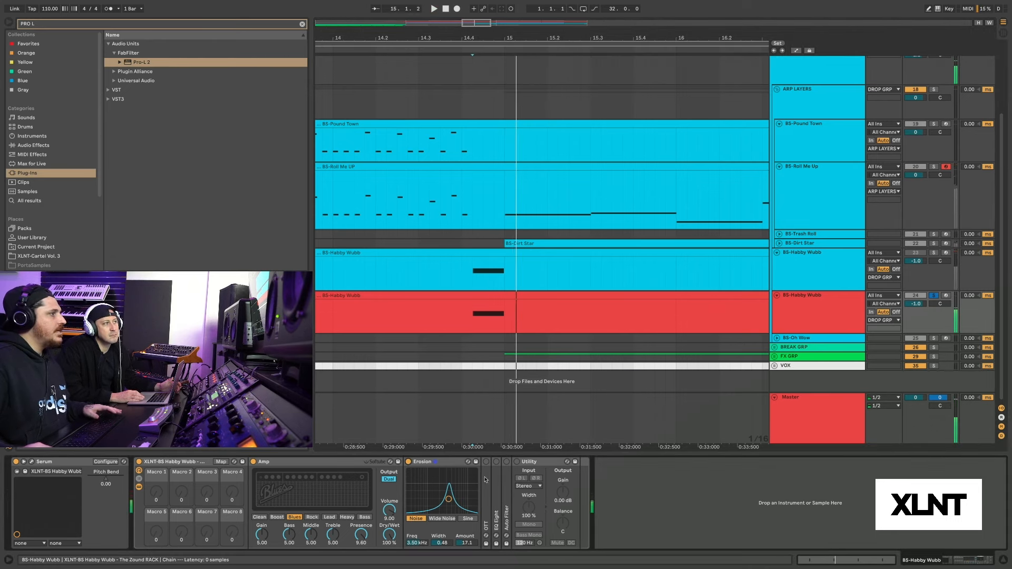
# Fold Erosion, expand and enable the OTT device, play back the bass hit and fold OTT again.
pyautogui.doubleClick(487, 477)
pyautogui.doubleClick(448, 461)
pyautogui.click(442, 462)
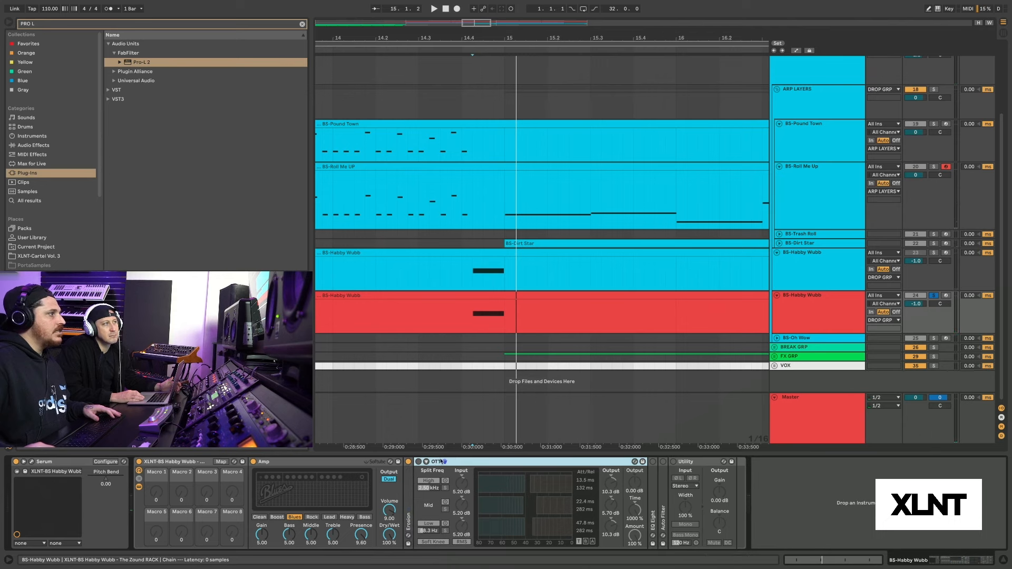
pyautogui.click(419, 462)
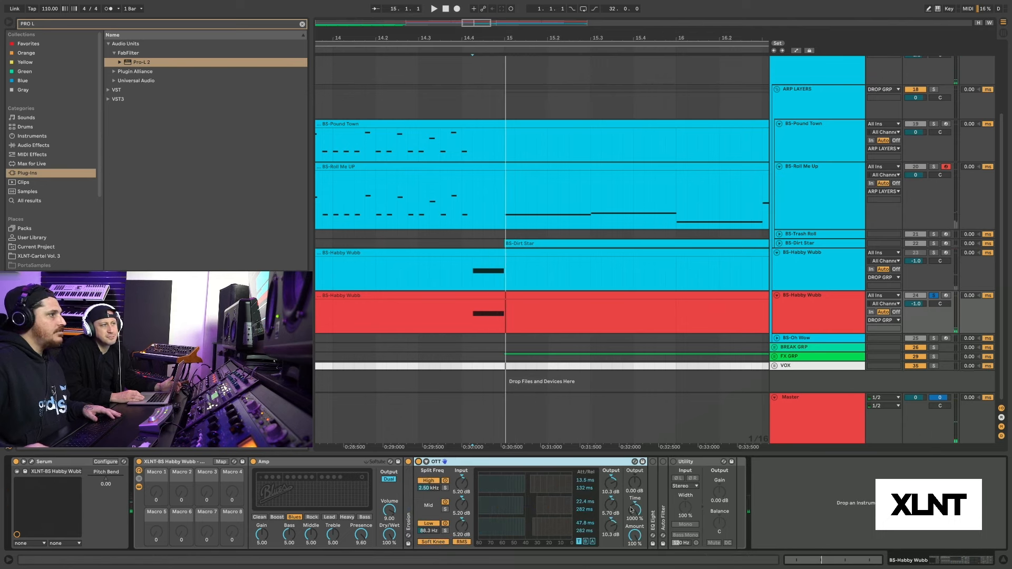
pyautogui.press('space')
pyautogui.doubleClick(559, 463)
pyautogui.press('space')
# Expand and enable EQ Eight, select its bands 2 and 3, play back the bass hit and fold the device.
pyautogui.doubleClick(430, 481)
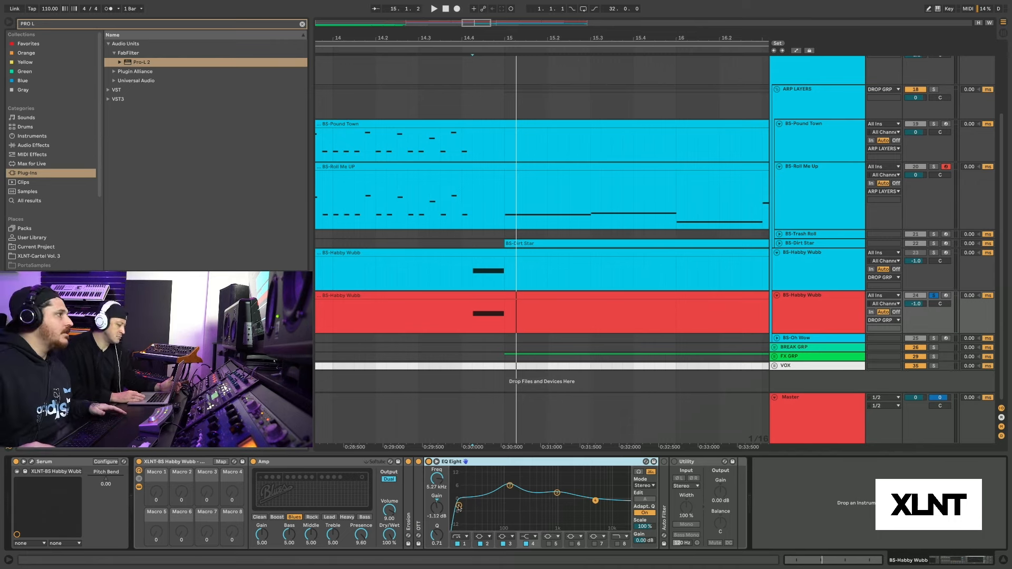
pyautogui.click(511, 484)
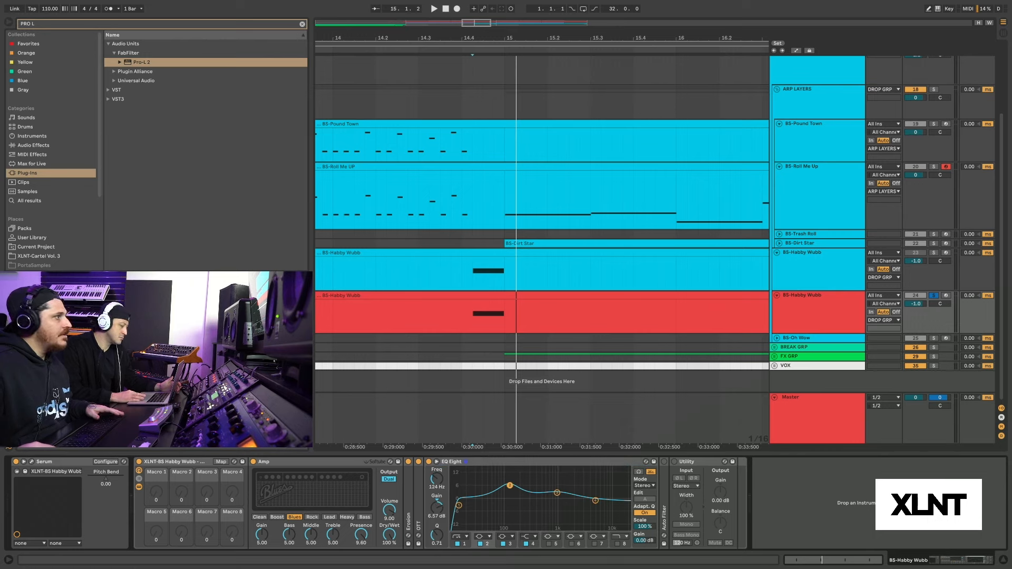
pyautogui.click(557, 492)
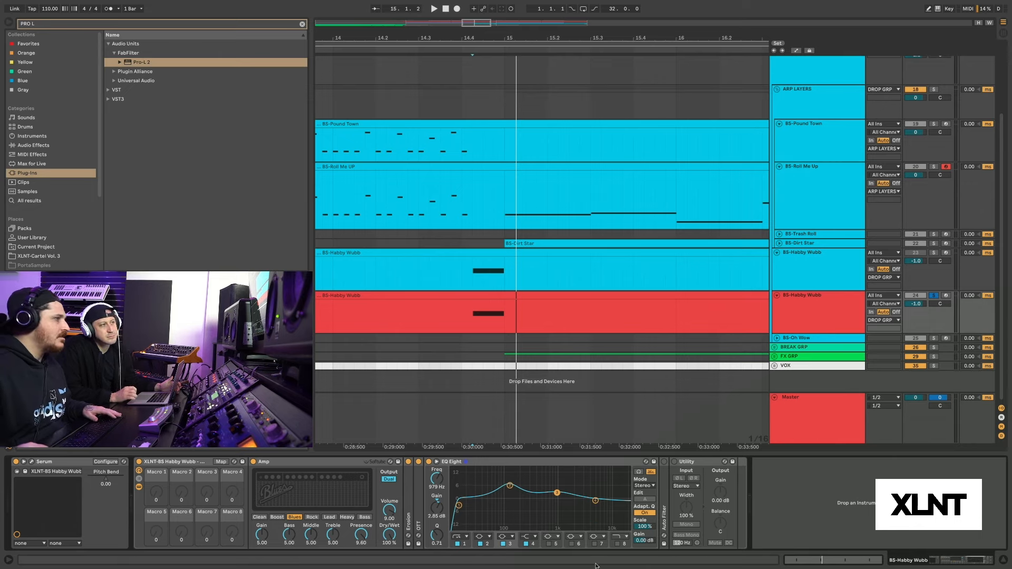
pyautogui.press('space')
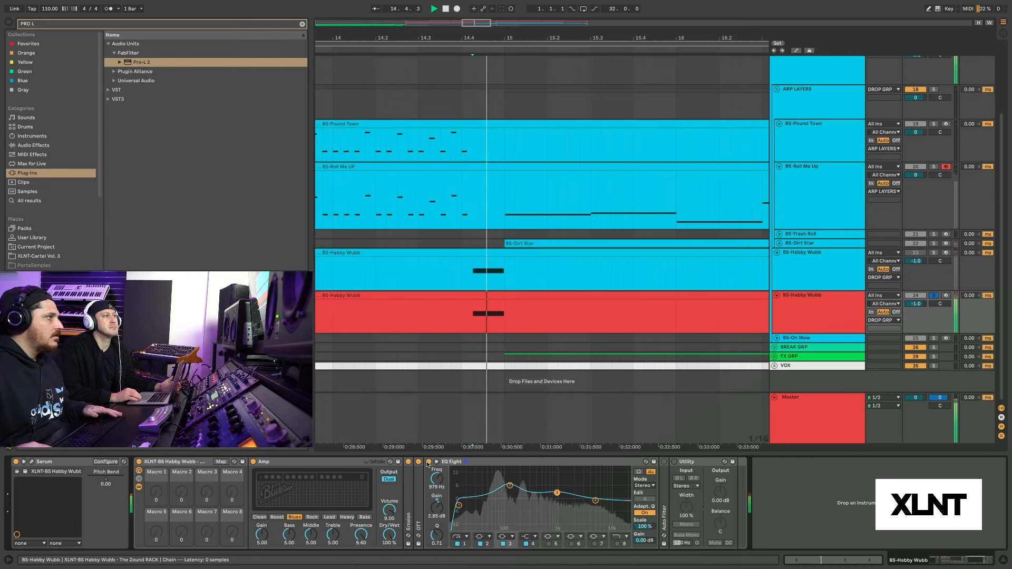
pyautogui.press('space')
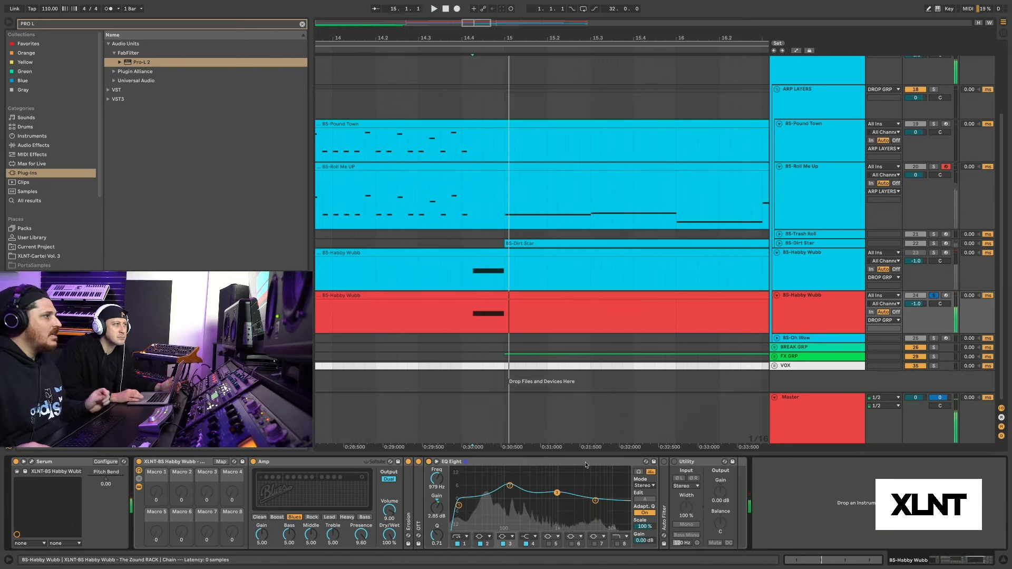
pyautogui.doubleClick(587, 464)
# Expand and enable Auto Filter and play back the bass hit, comparing it with and without the filter.
pyautogui.doubleClick(443, 496)
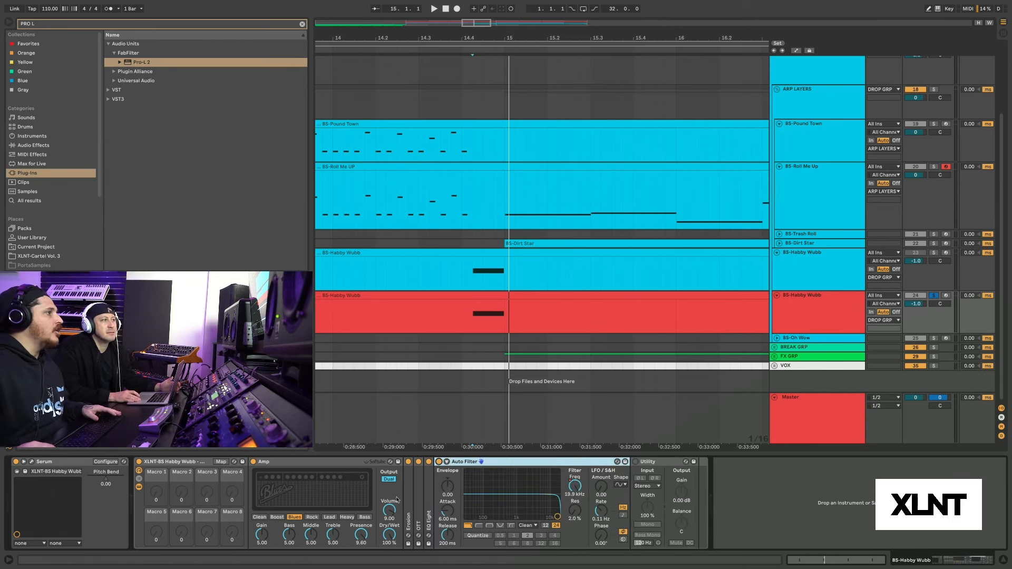
pyautogui.press('space')
pyautogui.press('space')
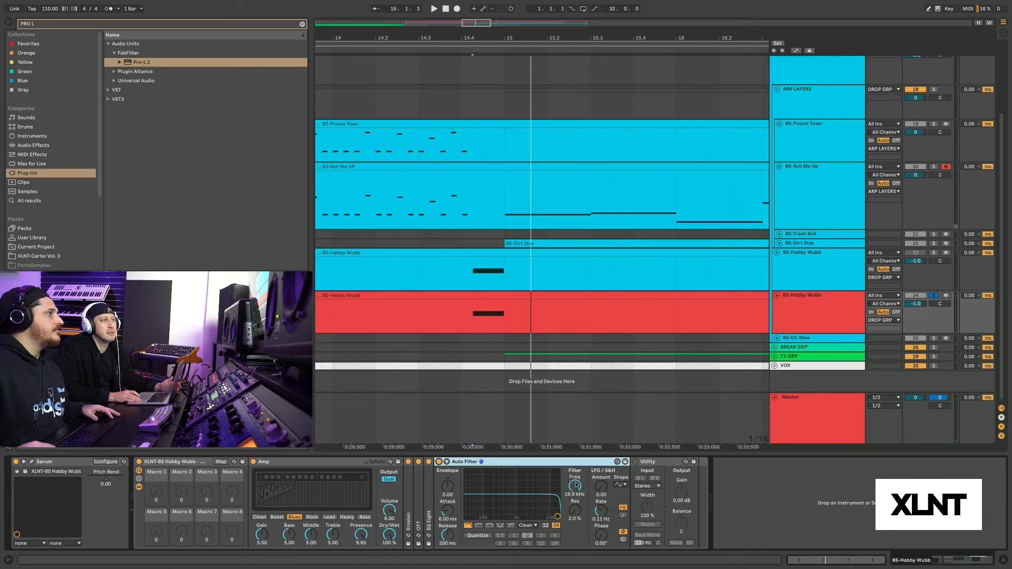
pyautogui.press('space')
pyautogui.click(438, 462)
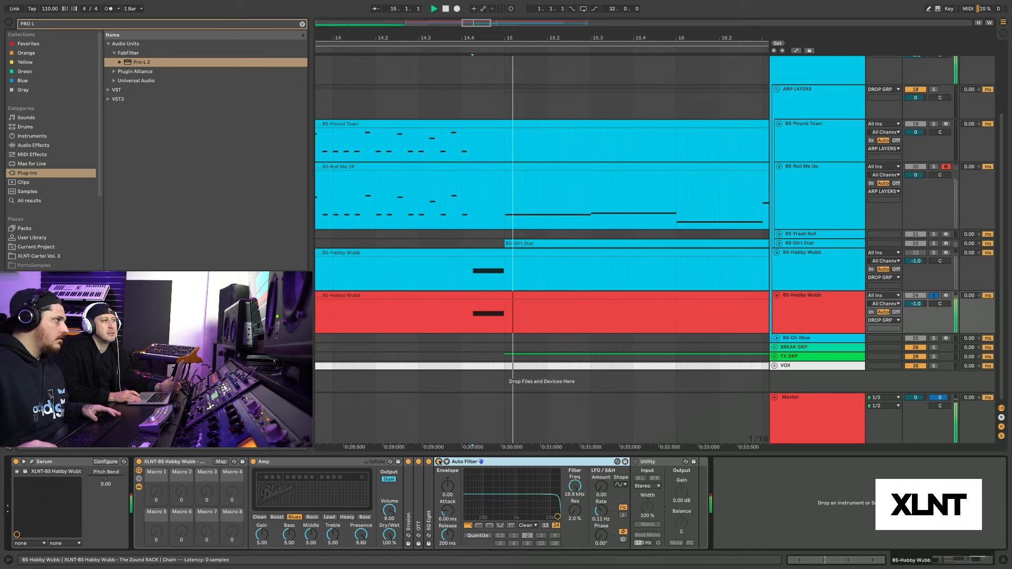